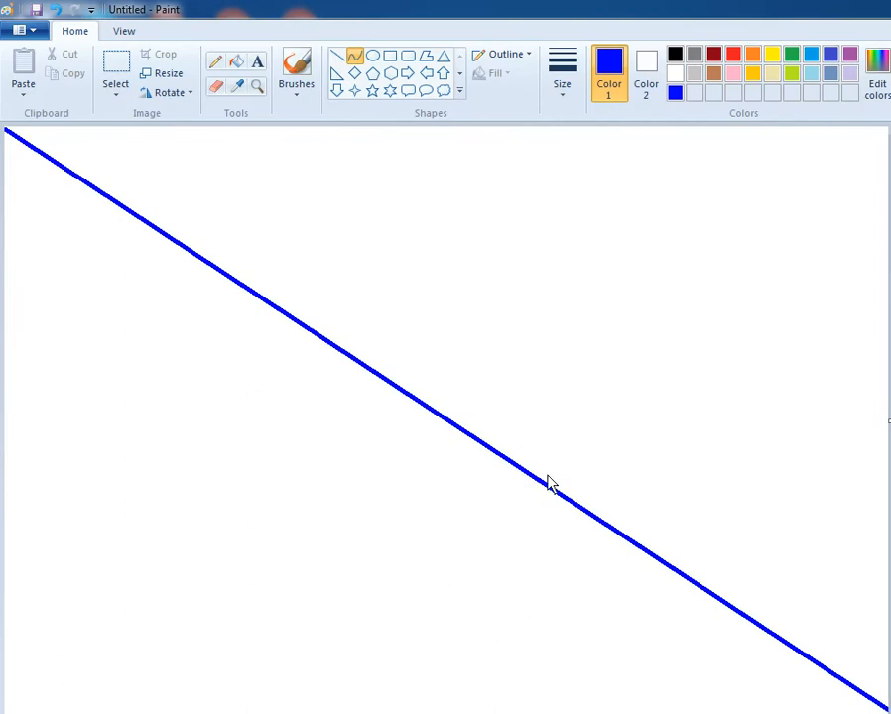
Bend the diagonal line into a curve sagging toward the lower left, add pure red to the palette and keep the curve blue.
left_click_drag(546, 480, 387, 512)
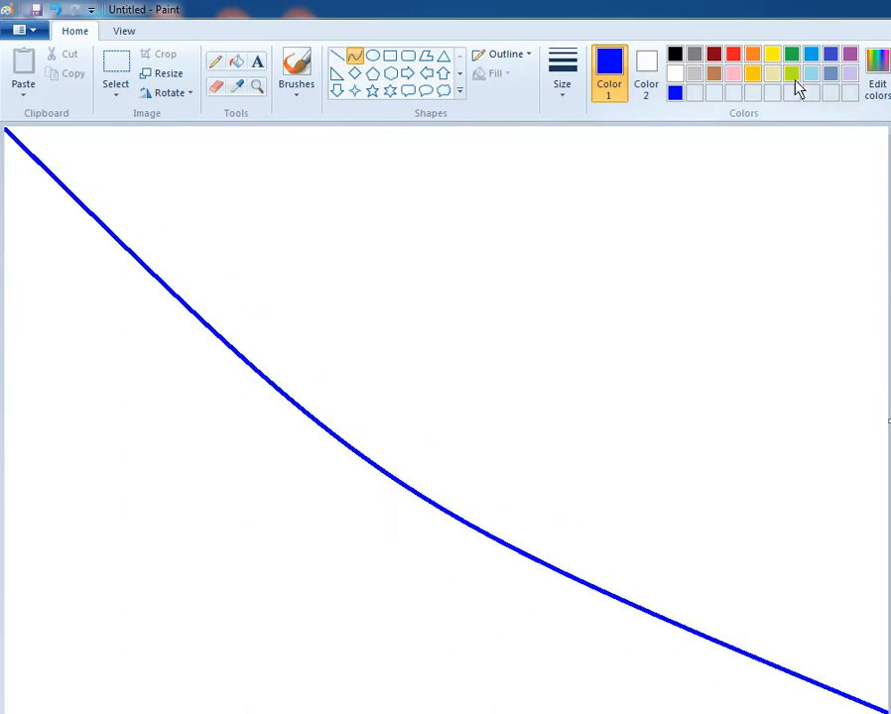
left_click(879, 91)
left_click(385, 362)
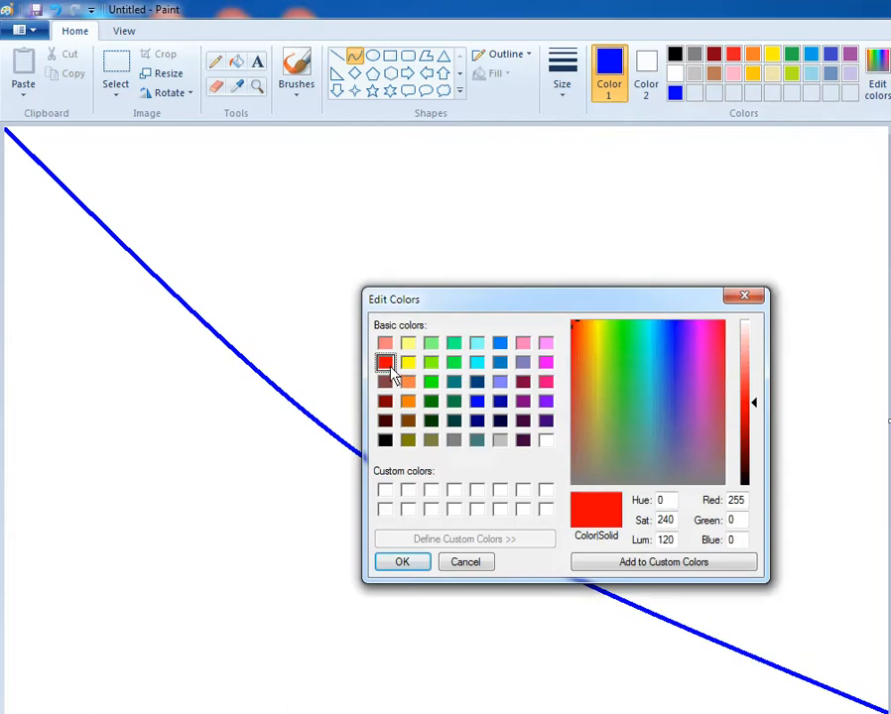
left_click(400, 564)
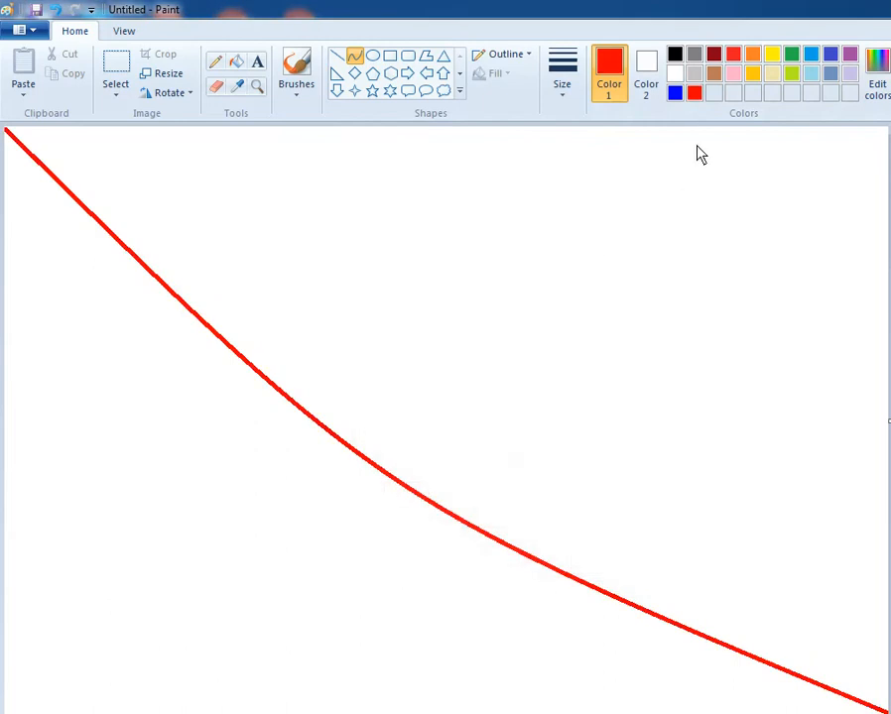
left_click(676, 94)
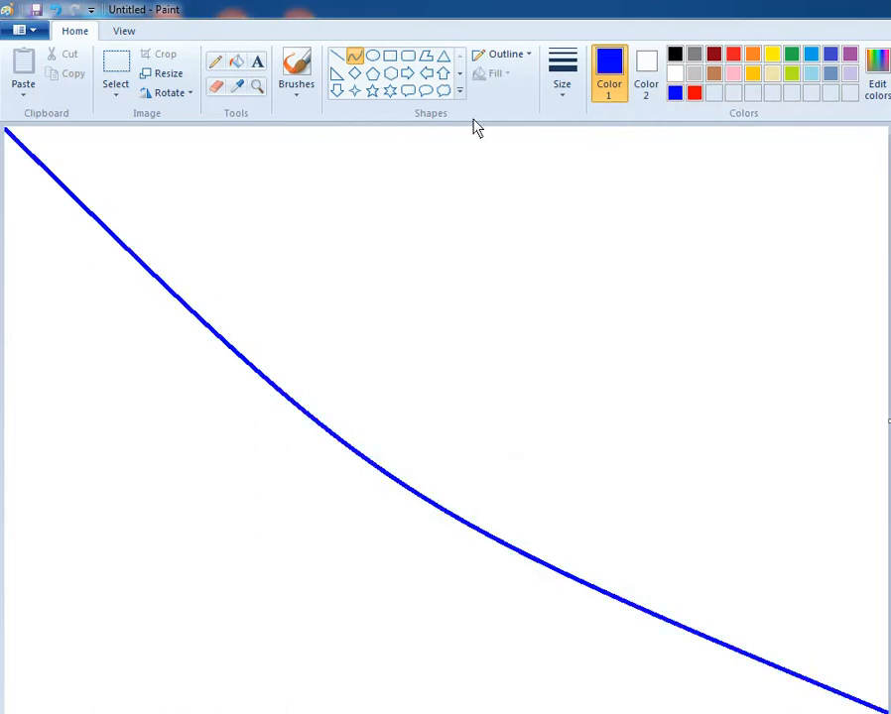
Fill the area above the curve with red and the area below it with blue.
left_click(237, 62)
left_click(557, 308)
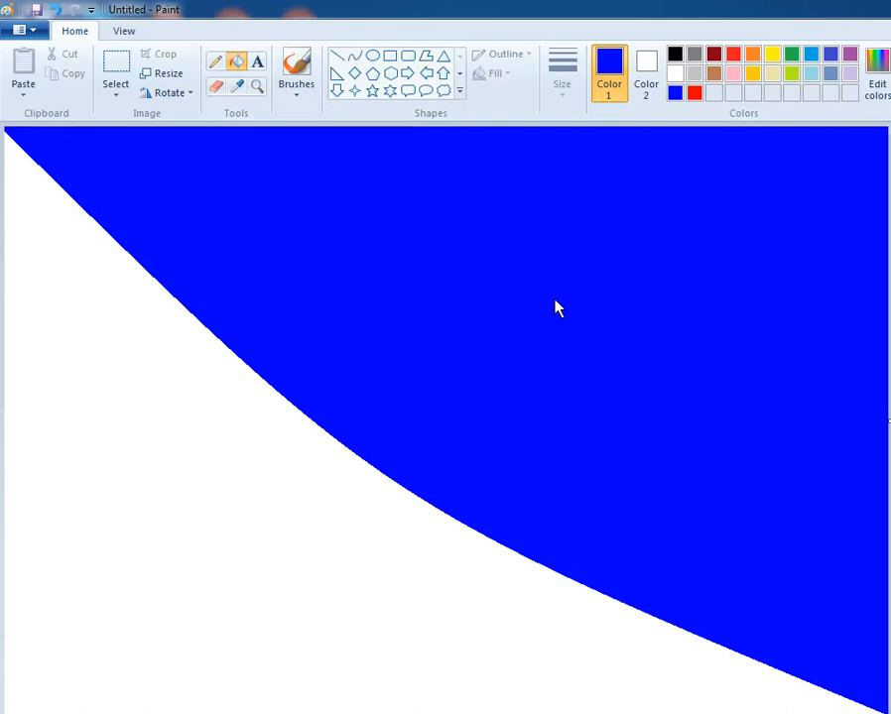
left_click(694, 94)
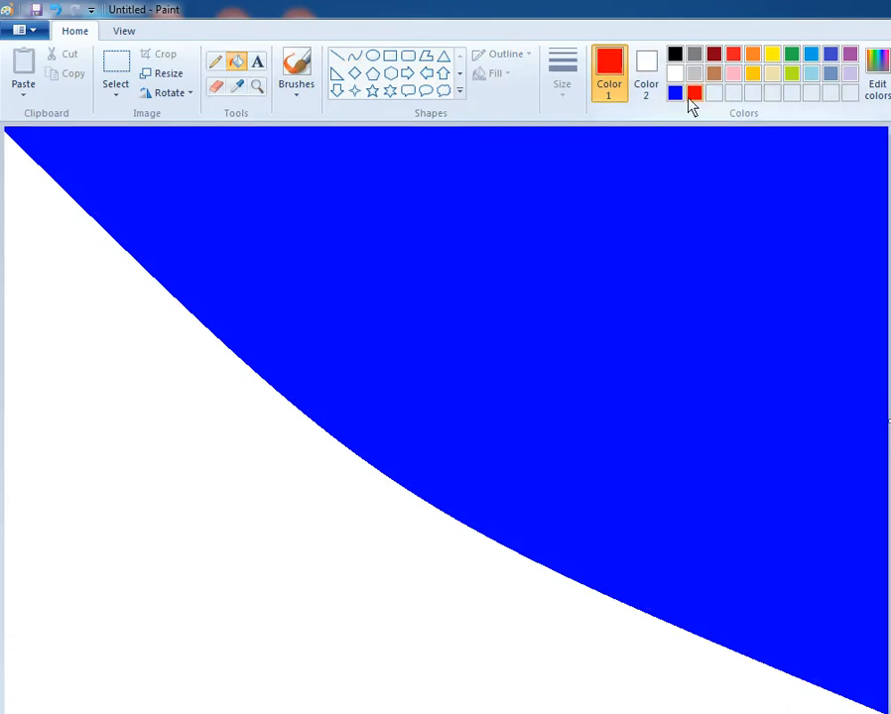
left_click(568, 356)
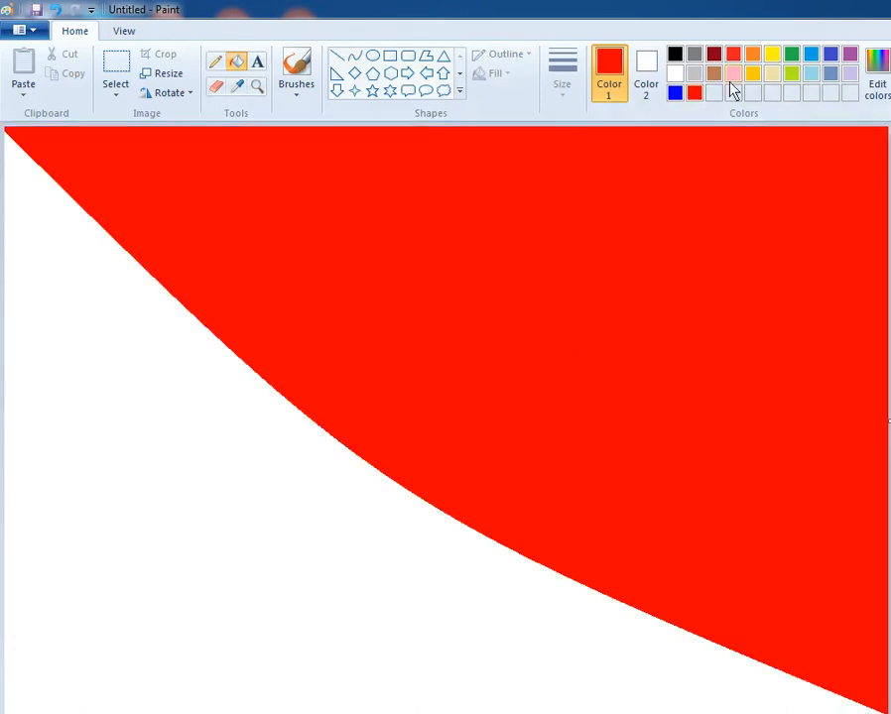
left_click(676, 93)
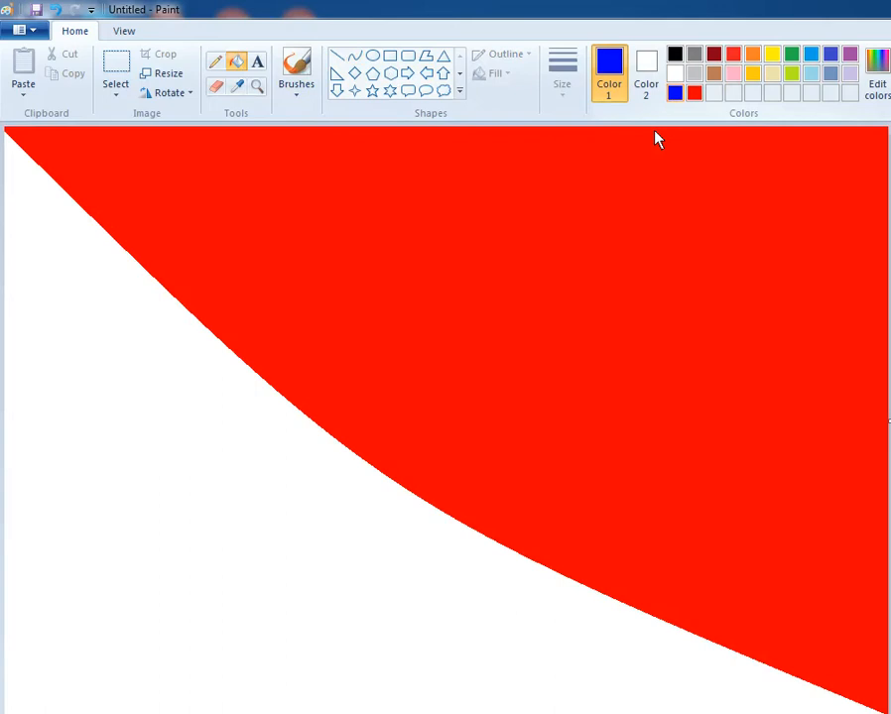
left_click(268, 526)
Copy the image's pixel width value and resize the image to 1 pixel wide without maintaining the aspect ratio.
left_click(162, 74)
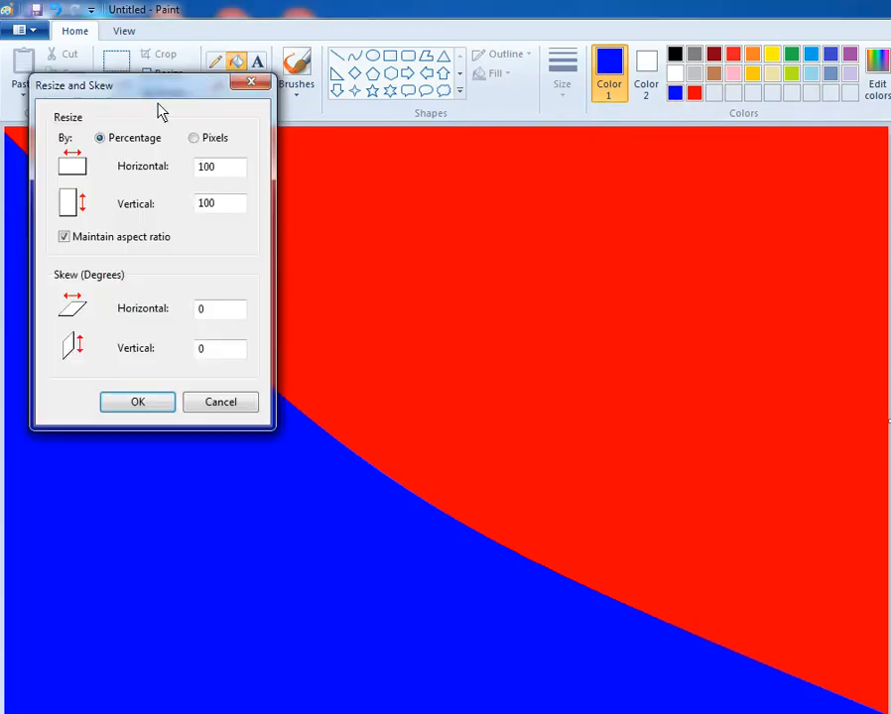
left_click(194, 138)
left_click(119, 239)
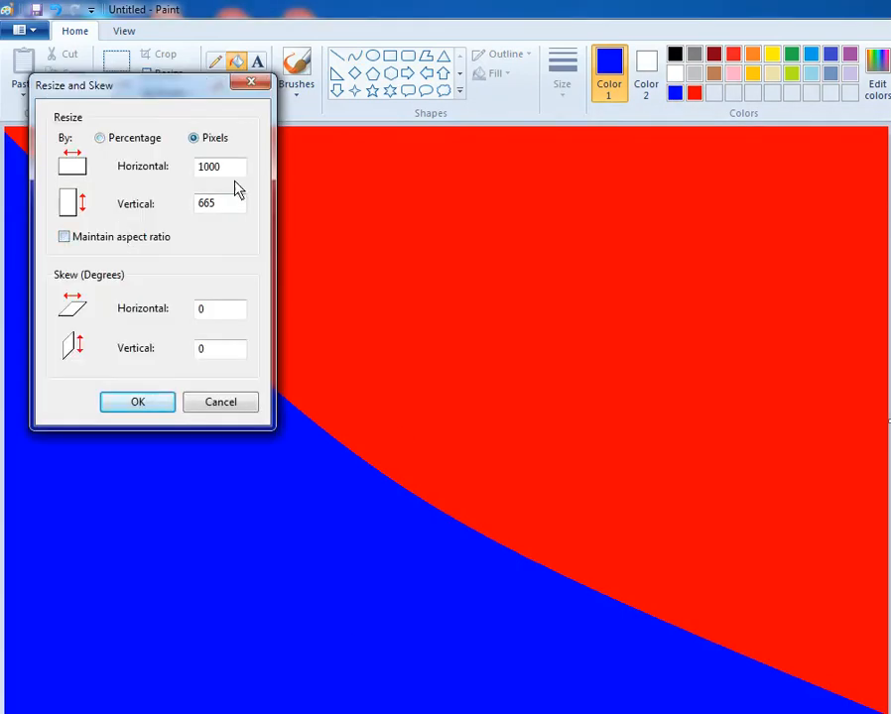
double_click(230, 171)
right_click(230, 175)
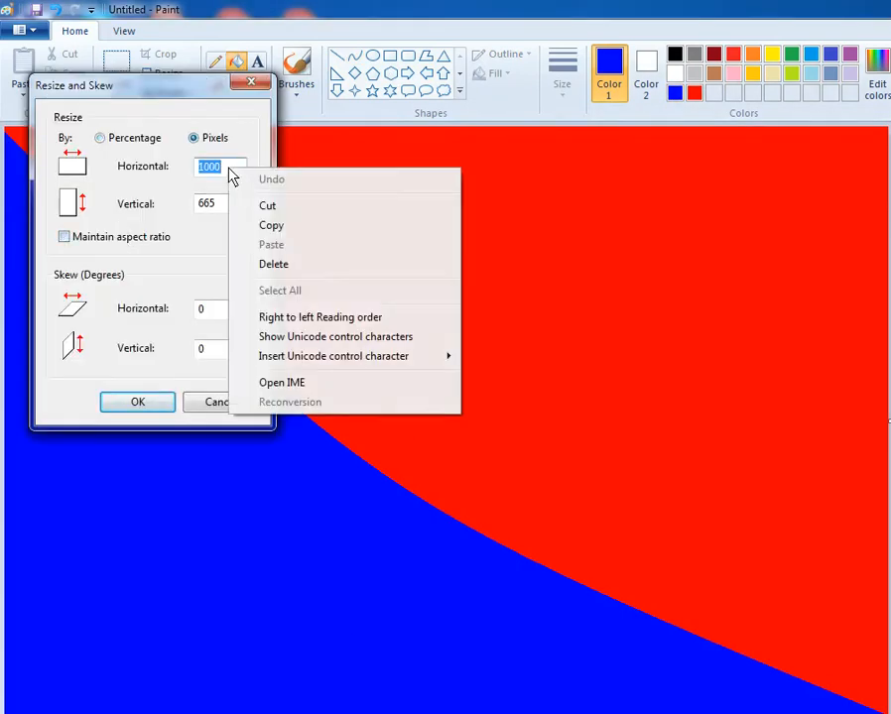
left_click(253, 226)
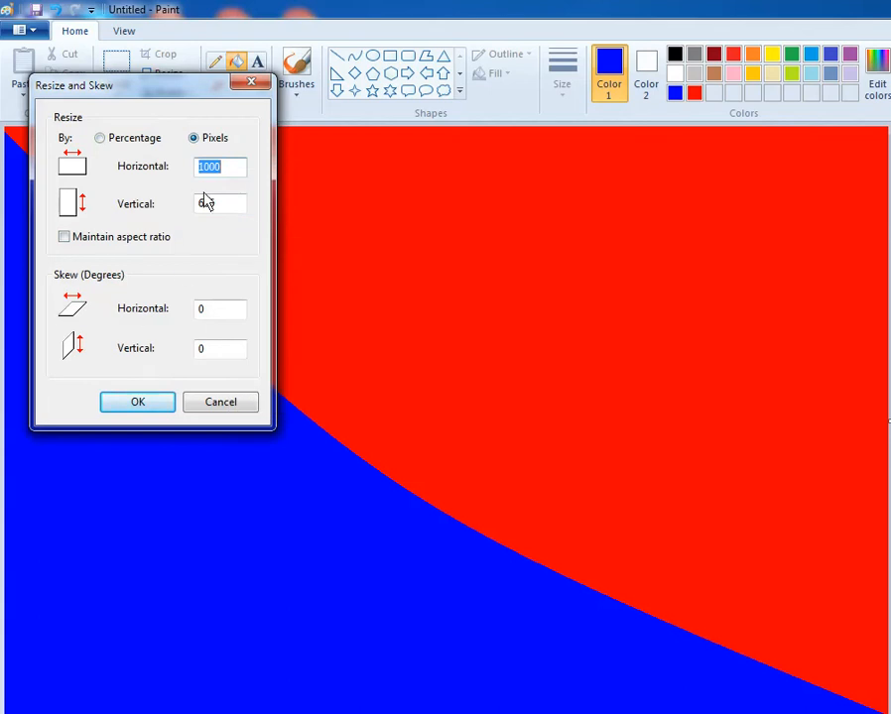
type("1")
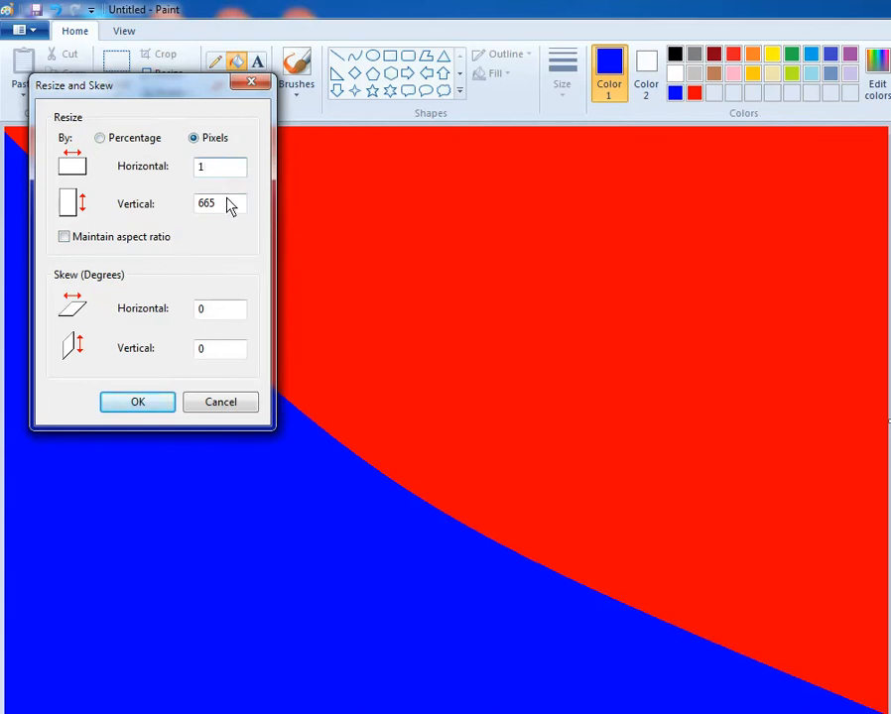
key("Return")
Stretch the image back to a width of 1000 pixels without maintaining the aspect ratio, using the copied value.
left_click(166, 75)
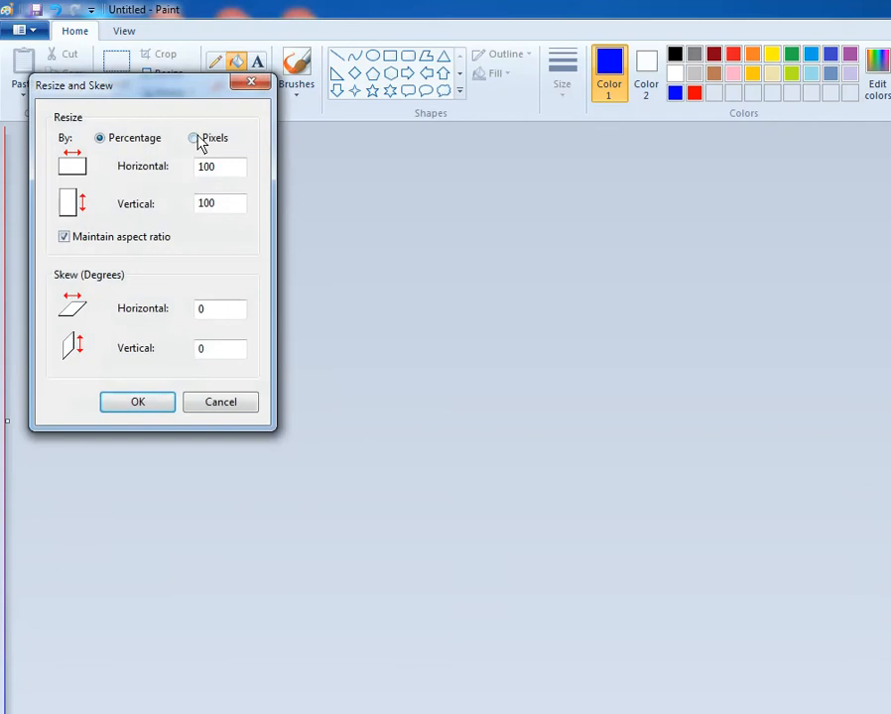
left_click(194, 138)
left_click(123, 246)
left_click(226, 171)
right_click(226, 175)
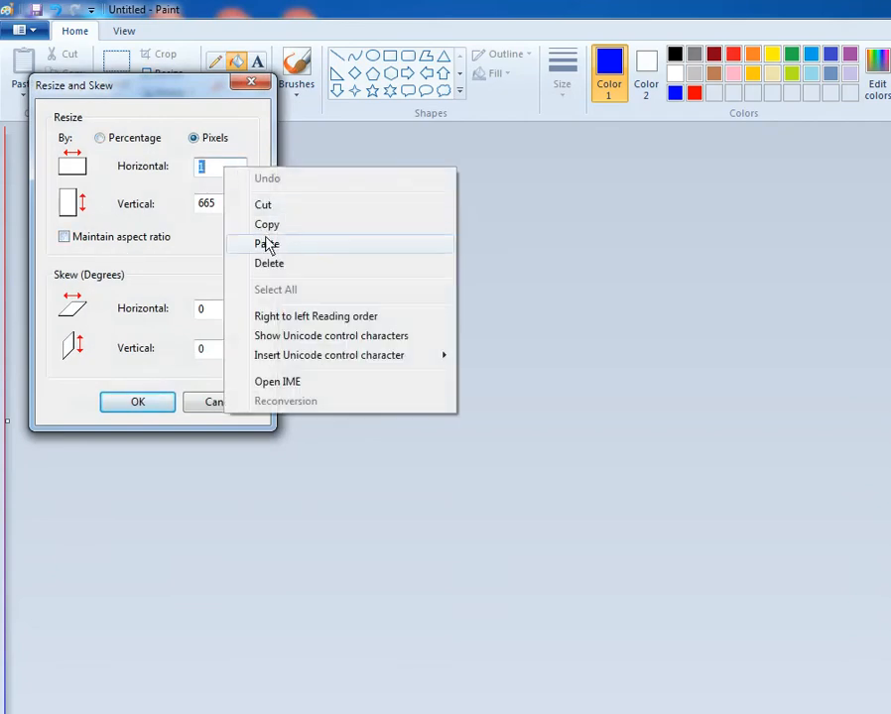
left_click(268, 242)
left_click(164, 401)
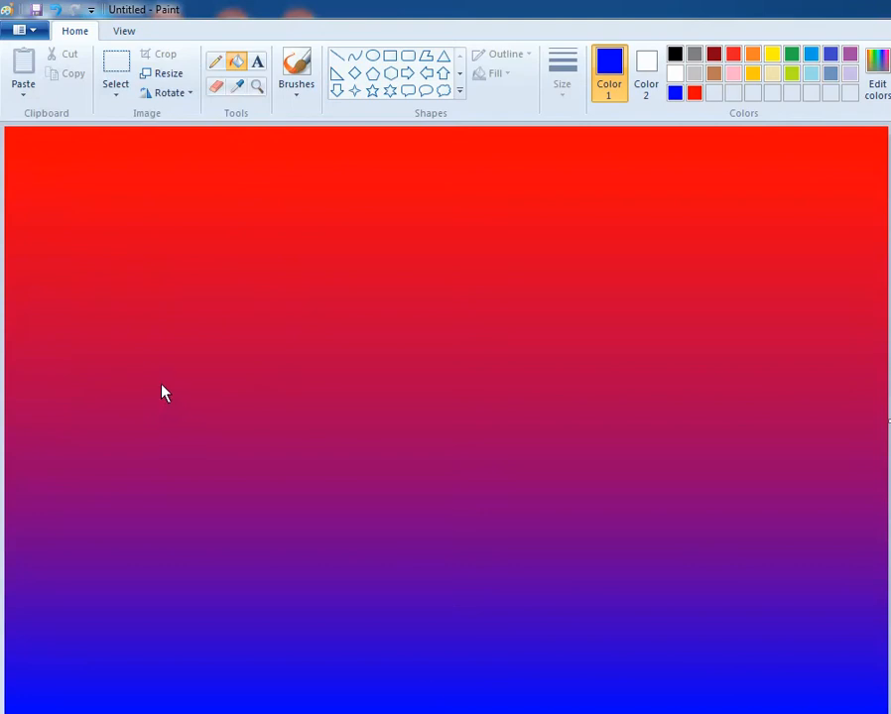
Flip the gradient upside down so that blue is at the top and red at the bottom.
right_click(500, 325)
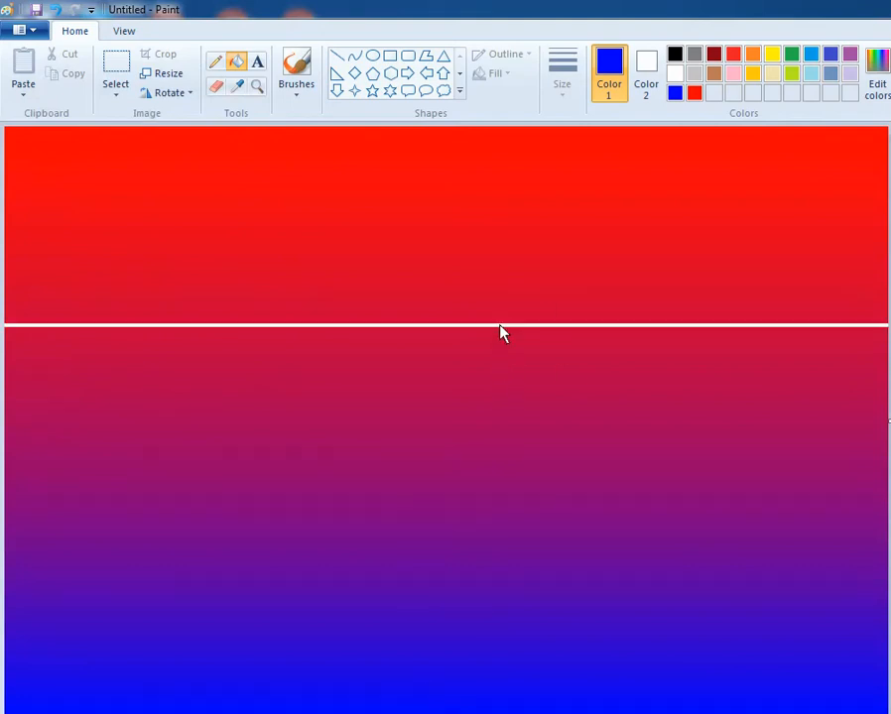
key("ctrl+z")
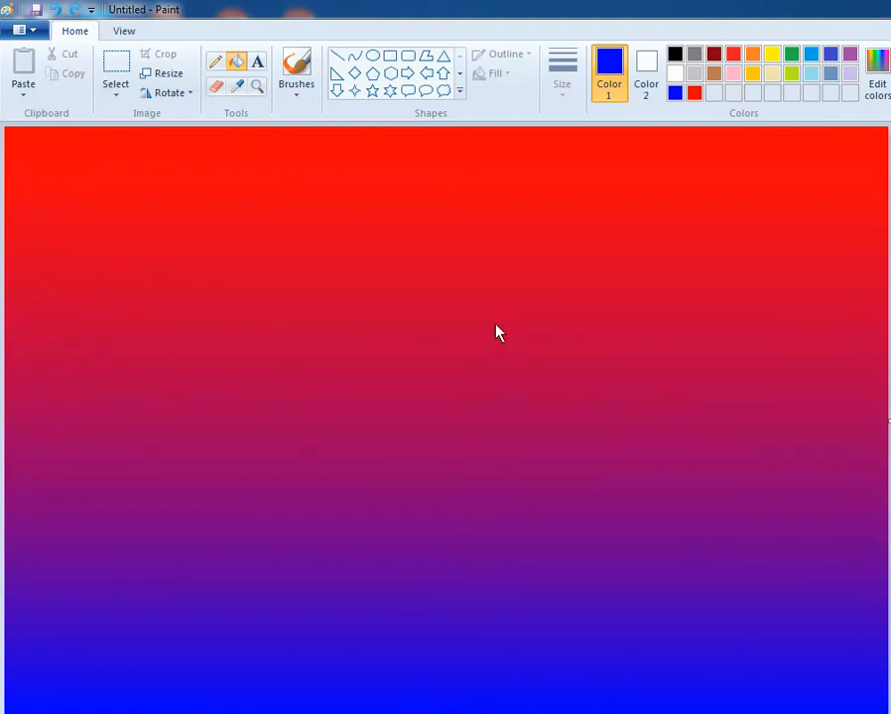
left_click(173, 94)
left_click(218, 171)
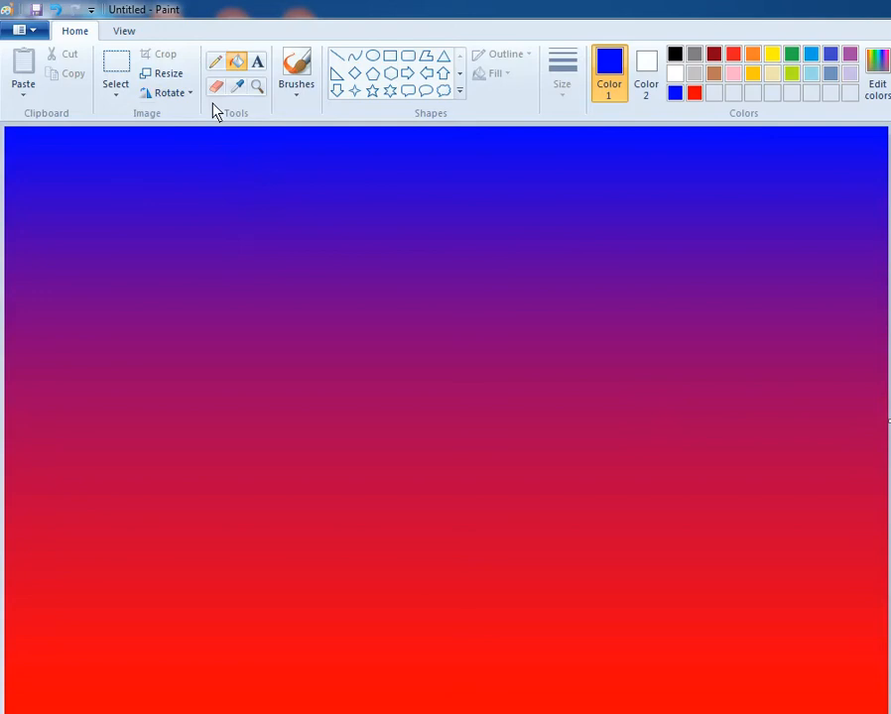
Draw a large white circle with a Natural pencil fill in the upper middle of the gradient.
left_click(372, 57)
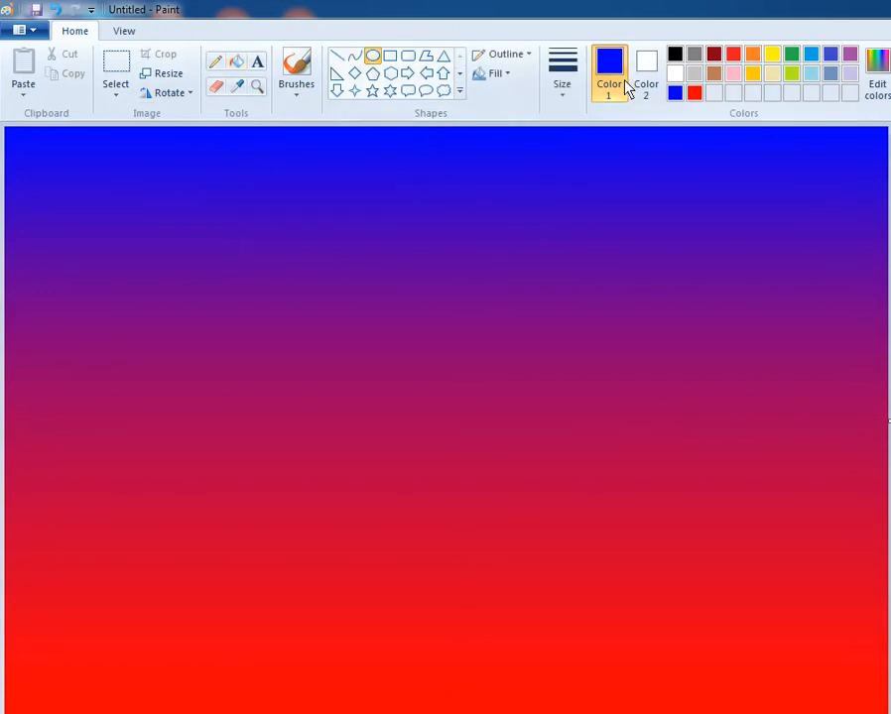
left_click(673, 73)
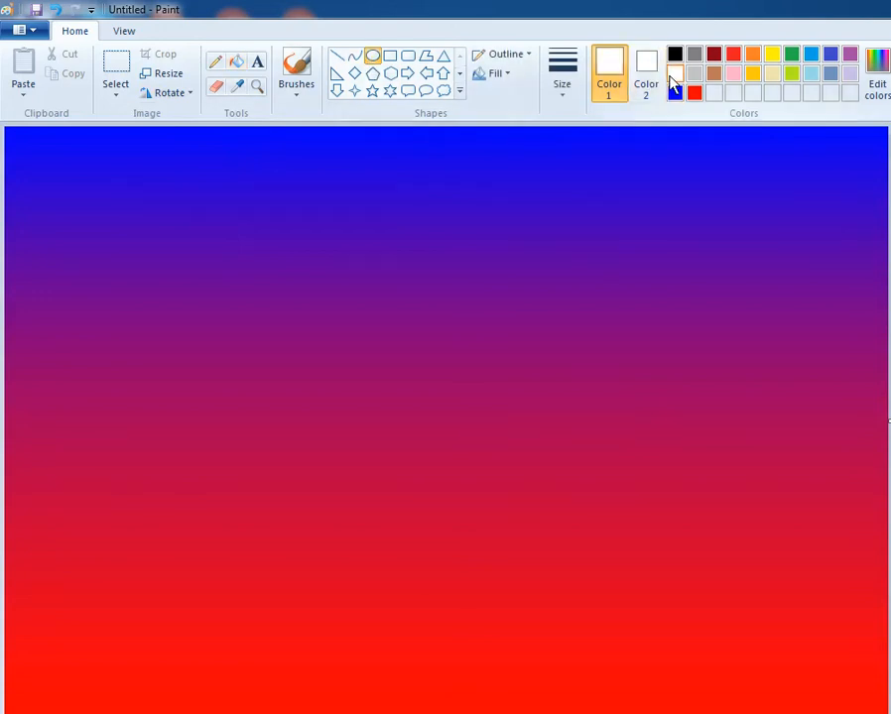
left_click(494, 74)
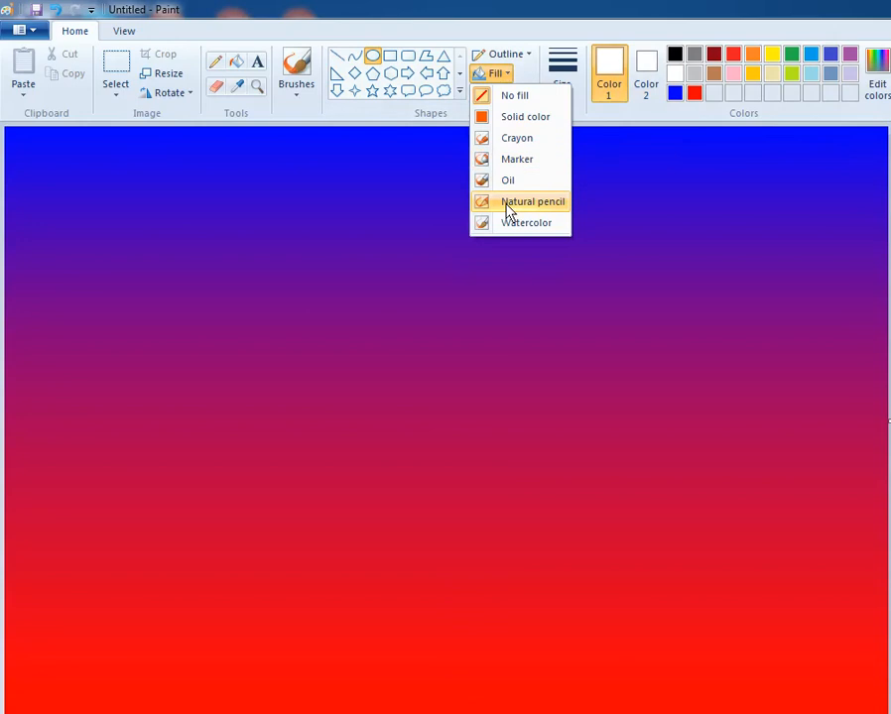
left_click(507, 204)
mouse_move(320, 197)
left_mouse_down()
mouse_move(410, 344)
mouse_move(537, 467)
mouse_move(634, 523)
left_mouse_up()
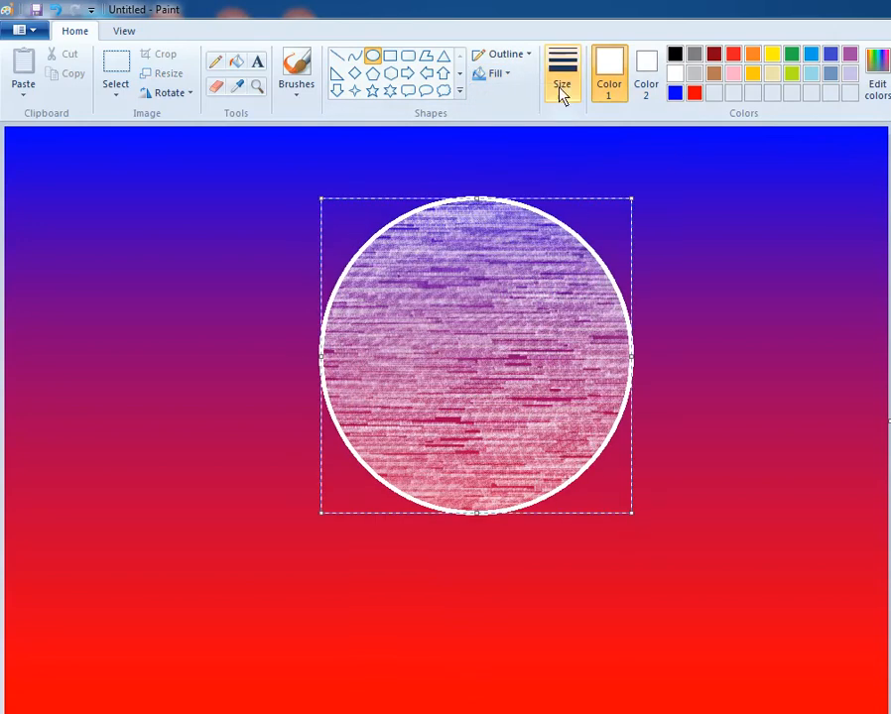
Remove the circle's outline and change its fill to Oil.
left_click(496, 55)
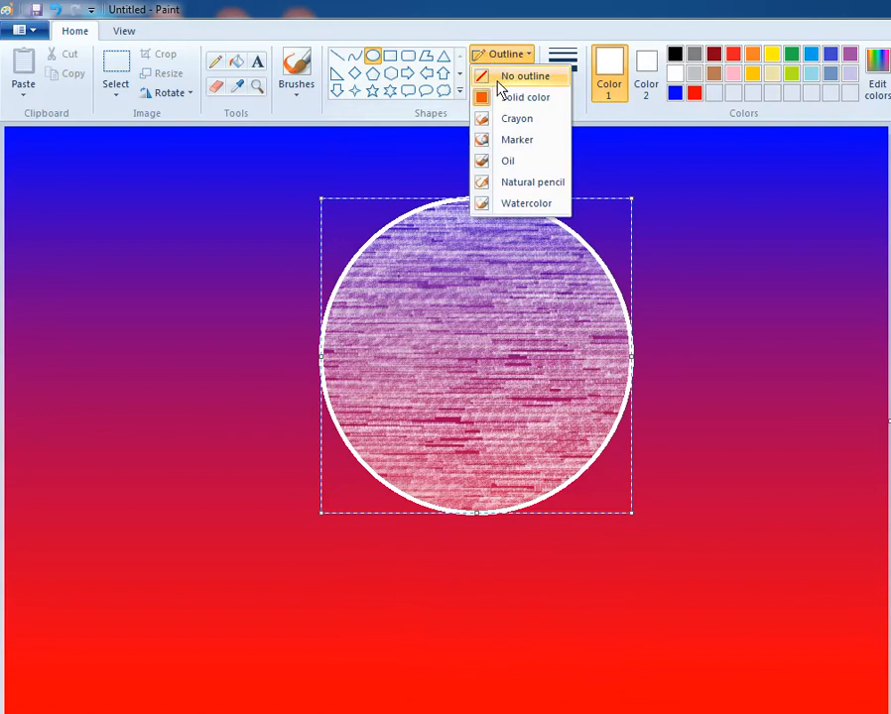
left_click(496, 74)
left_click_drag(504, 369, 466, 367)
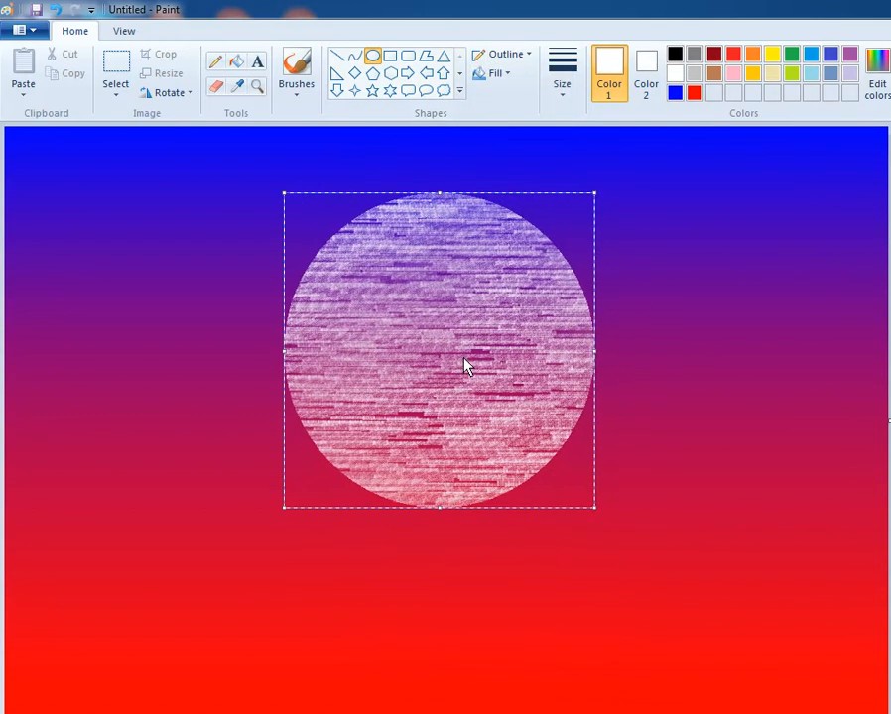
left_click(489, 74)
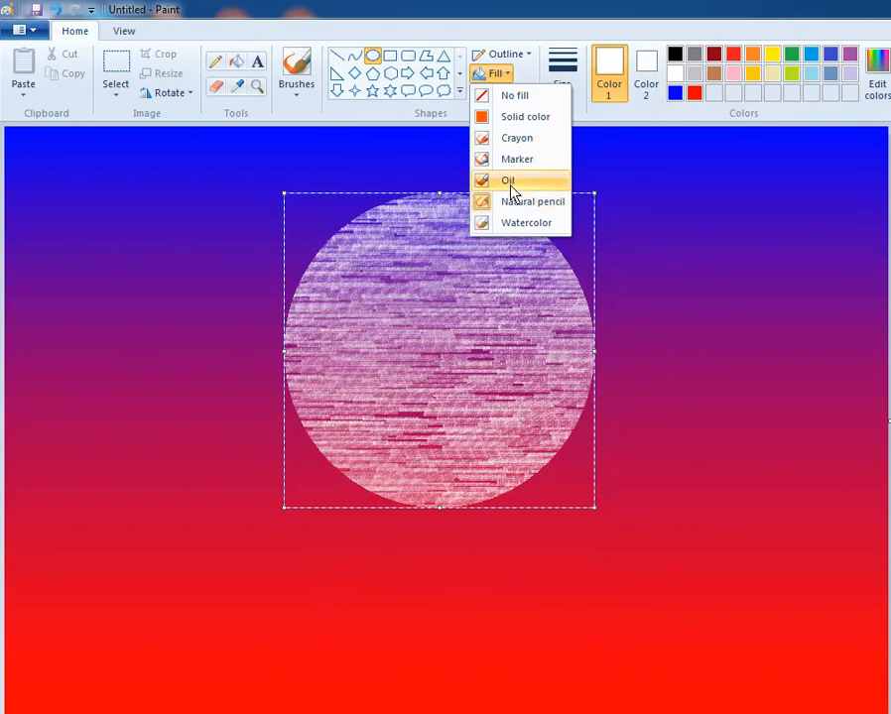
left_click(512, 185)
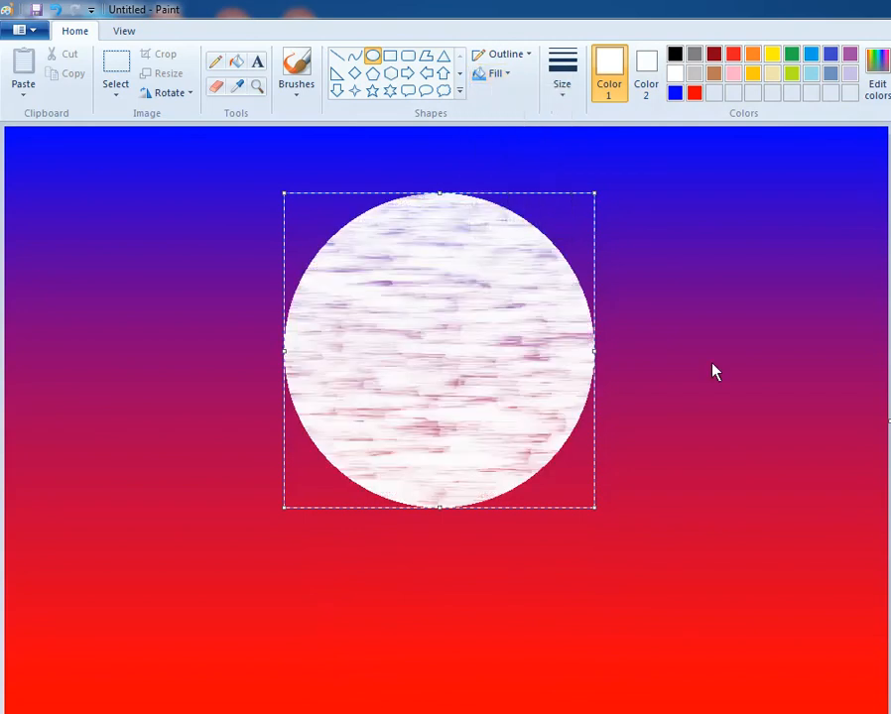
Move the circle up to the horizontal centre of the sky and reduce its height slightly from its lower edge.
left_click_drag(496, 367, 483, 329)
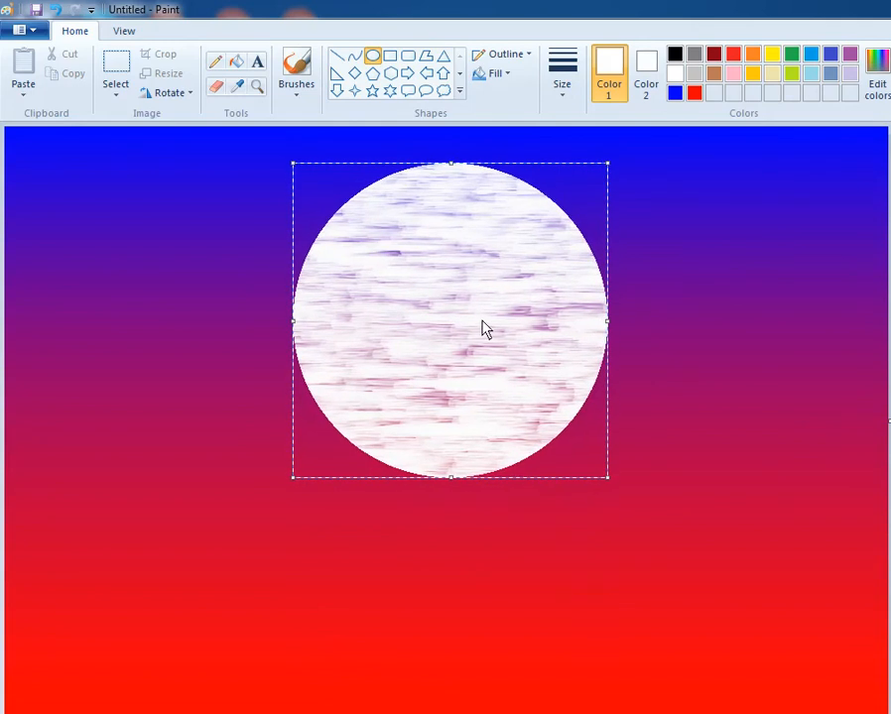
left_click_drag(460, 472, 456, 478)
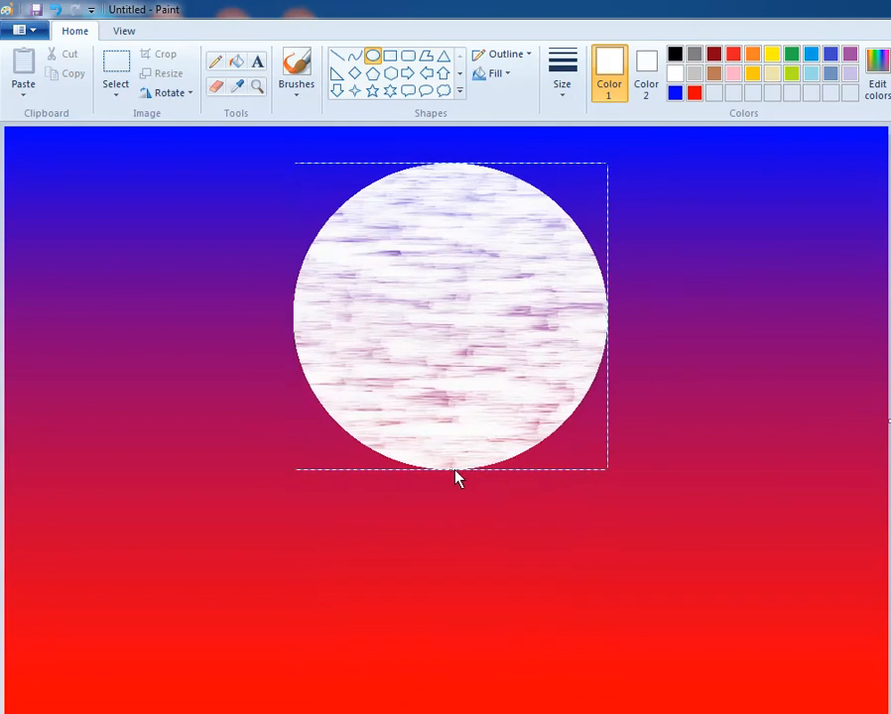
left_click(456, 478)
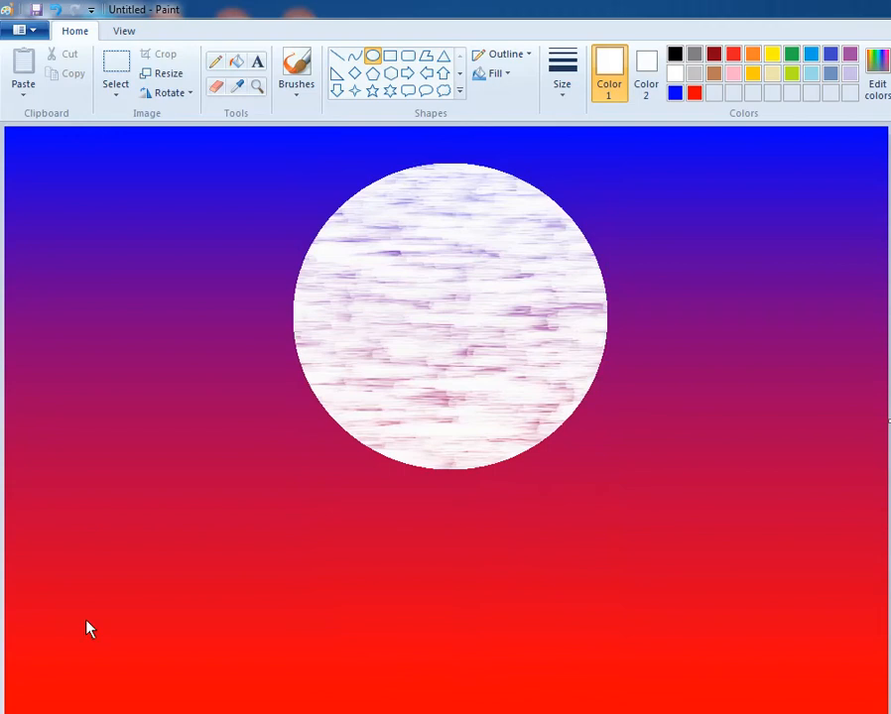
Paint a solid black silhouette of rolling hills along the bottom edge of the canvas with a brush.
left_click(296, 69)
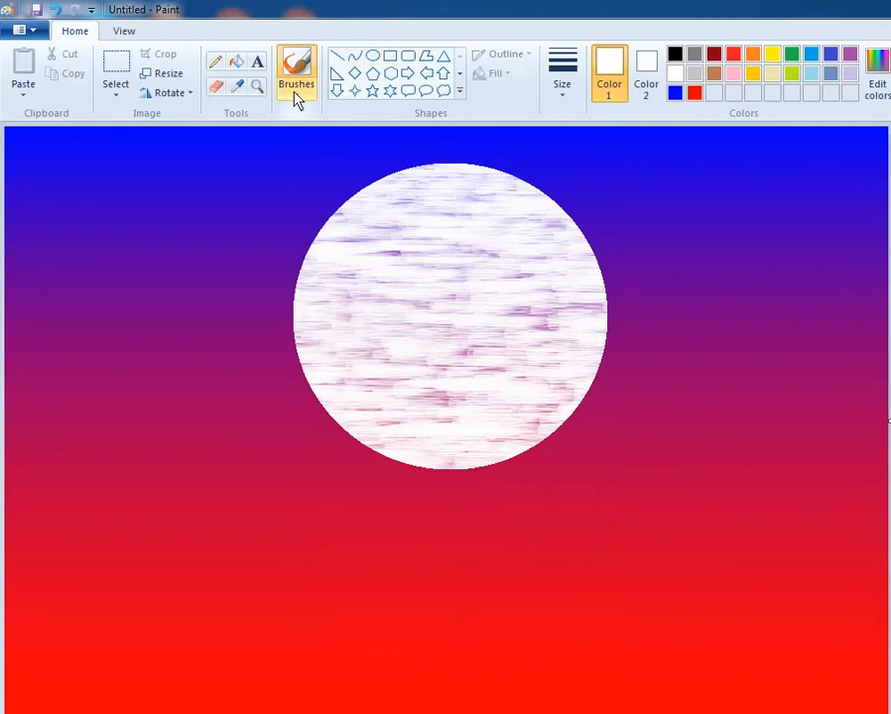
left_click(295, 96)
left_click(296, 125)
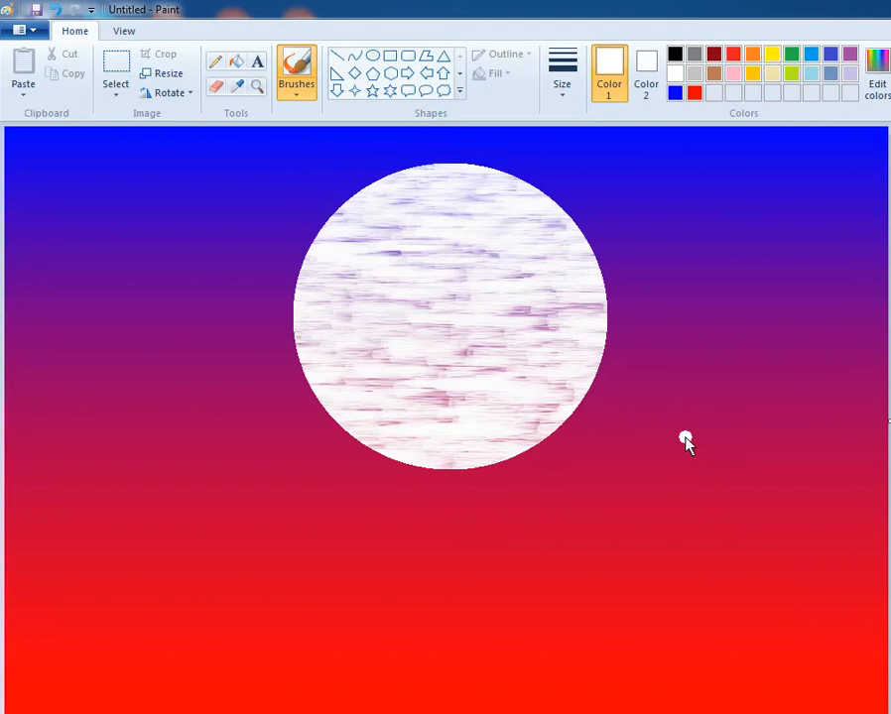
left_click(674, 55)
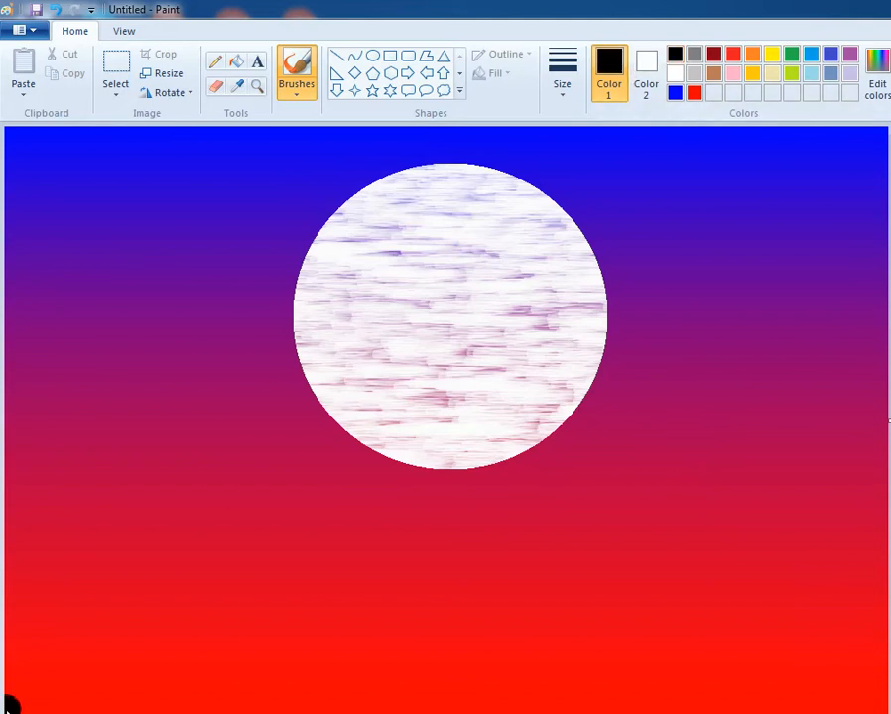
mouse_move(12, 700)
left_mouse_down()
mouse_move(881, 707)
mouse_move(814, 691)
mouse_move(620, 689)
mouse_move(108, 700)
mouse_move(8, 685)
left_mouse_up()
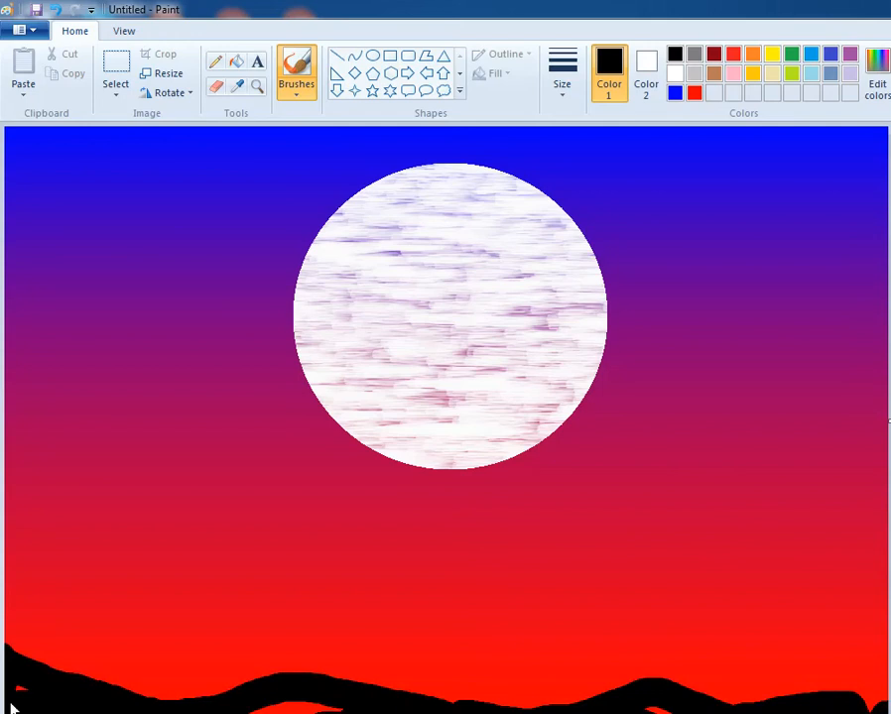
left_click_drag(184, 710, 571, 707)
left_click_drag(749, 712, 886, 710)
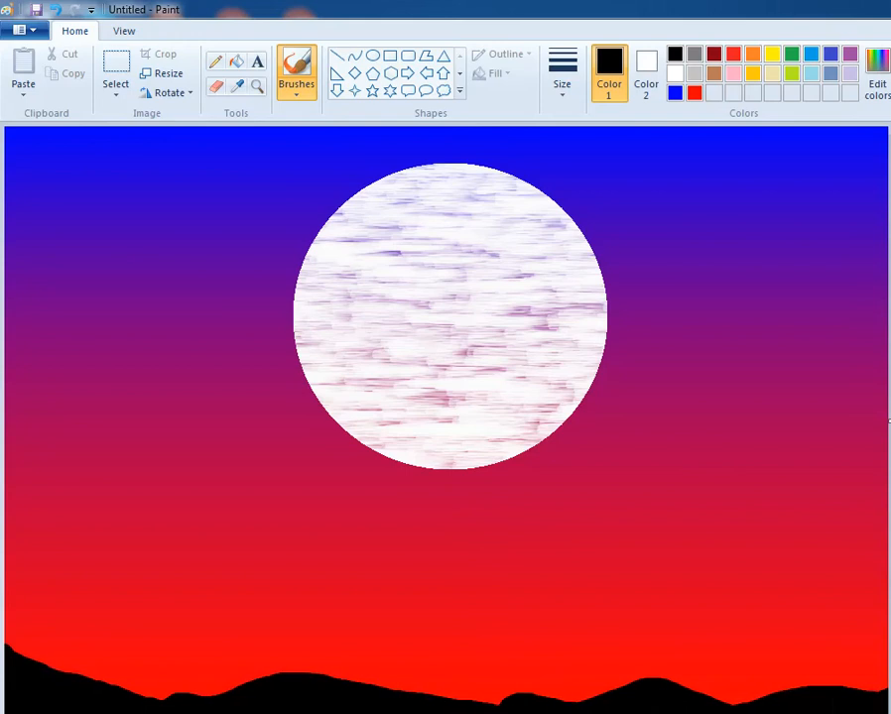
Raise and reshape the black hill silhouette along the canvas bottom with a large round brush, filling the gaps solid black.
mouse_move(14, 658)
left_mouse_down()
mouse_move(143, 693)
mouse_move(90, 690)
mouse_move(137, 707)
mouse_move(301, 698)
mouse_move(398, 709)
mouse_move(463, 694)
mouse_move(874, 706)
left_mouse_up()
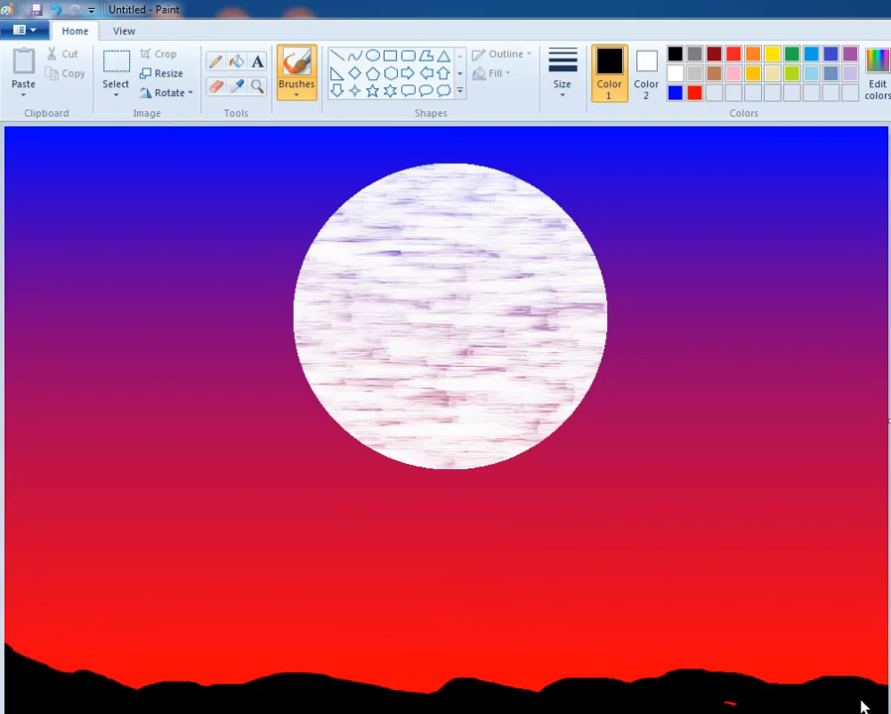
left_click(573, 671)
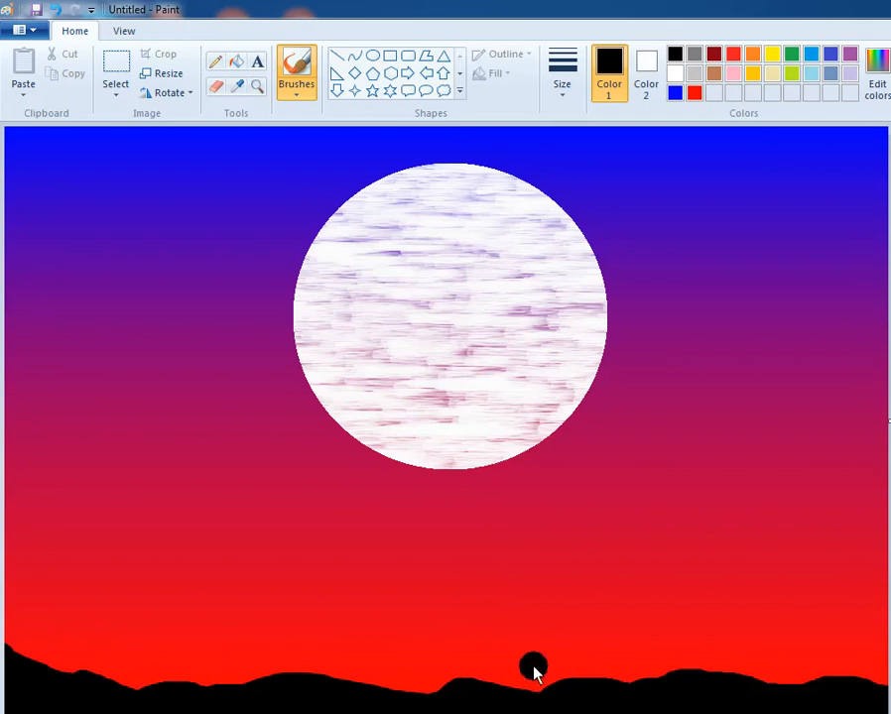
mouse_move(465, 679)
left_mouse_down()
mouse_move(506, 678)
mouse_move(619, 687)
mouse_move(830, 683)
mouse_move(663, 671)
mouse_move(427, 696)
mouse_move(232, 678)
mouse_move(136, 686)
mouse_move(2, 669)
left_mouse_up()
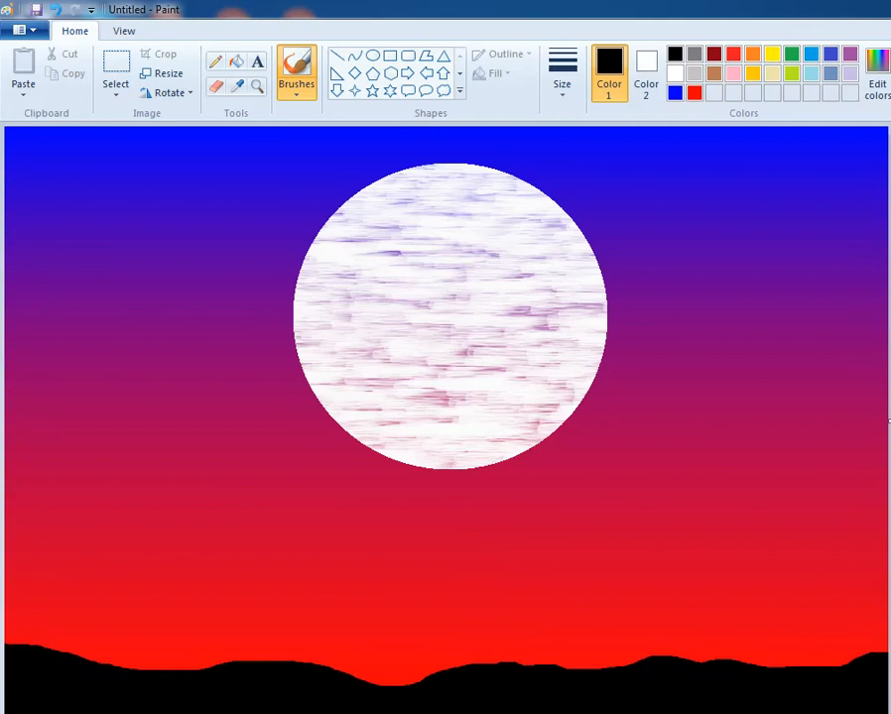
left_click(611, 528)
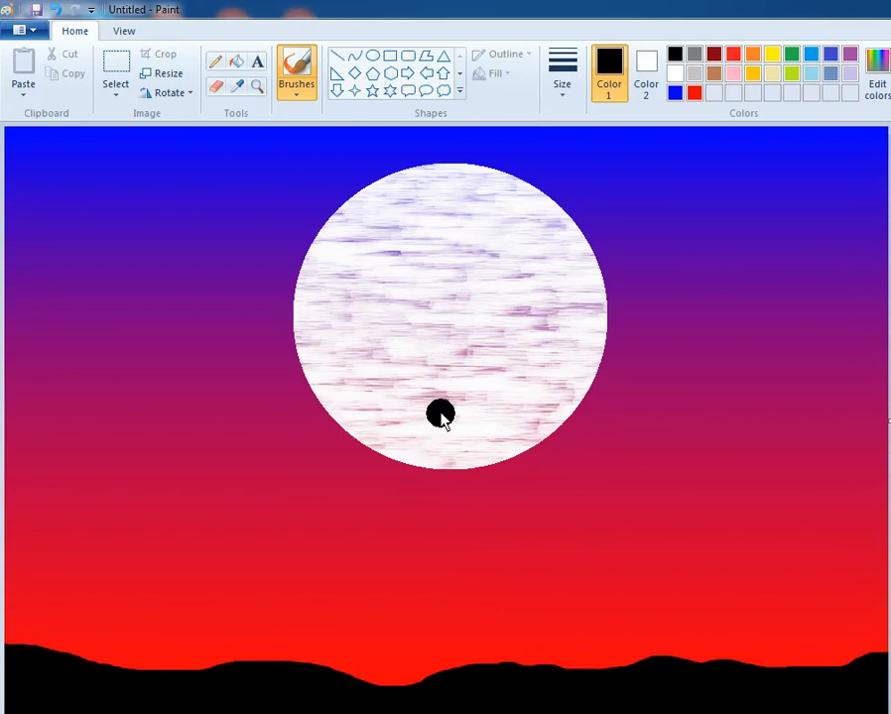
Choose the thickest preset brush size and outline a figure's head, neck and right shoulder in black over the moon's lower part.
left_click(561, 84)
left_click(564, 236)
mouse_move(443, 368)
left_mouse_down()
mouse_move(454, 368)
mouse_move(433, 373)
mouse_move(428, 388)
mouse_move(439, 397)
mouse_move(462, 401)
mouse_move(467, 390)
mouse_move(445, 398)
mouse_move(436, 418)
mouse_move(455, 405)
mouse_move(454, 417)
mouse_move(477, 429)
mouse_move(482, 439)
mouse_move(471, 432)
mouse_move(497, 465)
left_mouse_up()
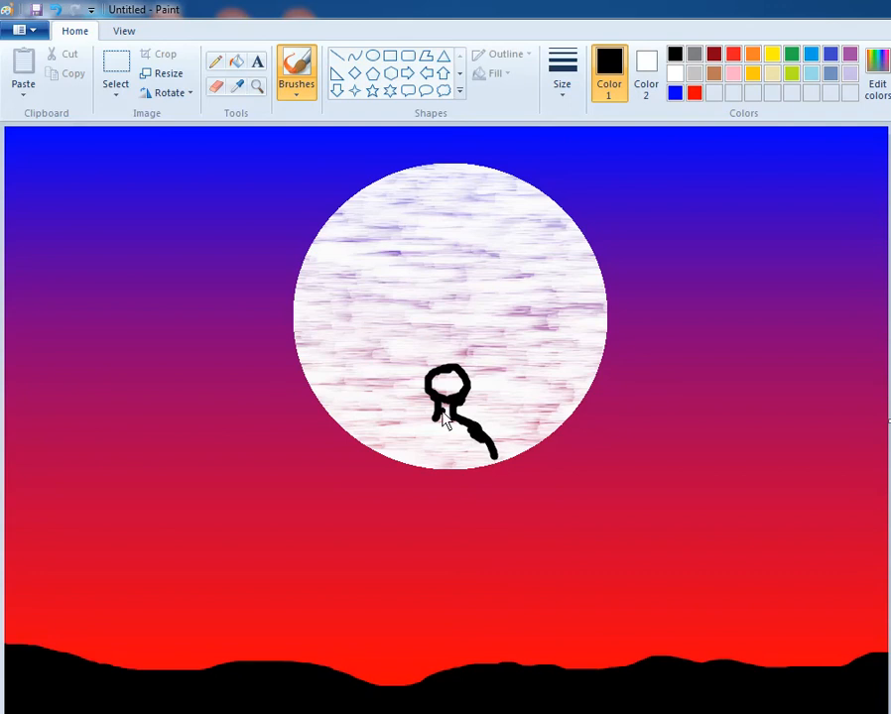
left_click_drag(443, 420, 394, 460)
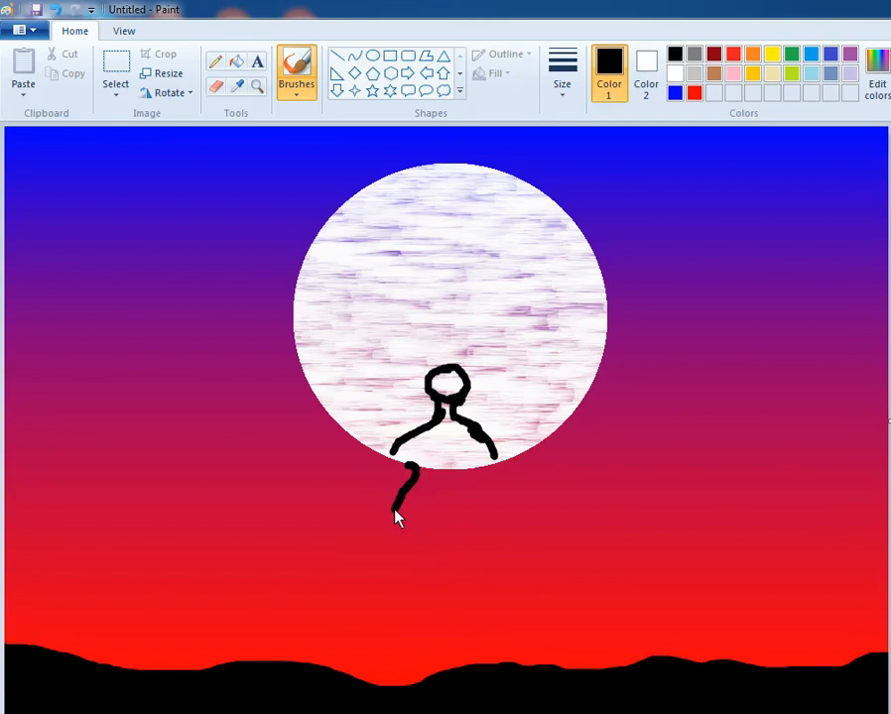
left_click_drag(395, 516, 385, 506)
key("ctrl+z")
key("ctrl+z")
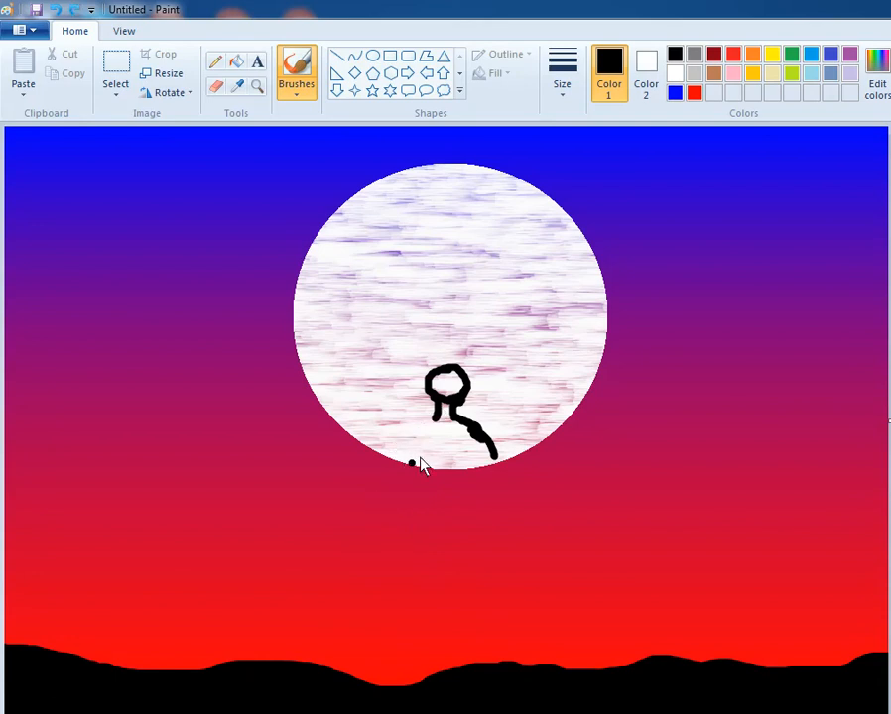
Outline the figure's left shoulder, torso, flared skirt, two legs reaching the hills and bent arms meeting the waist.
mouse_move(434, 394)
left_mouse_down()
mouse_move(436, 428)
mouse_move(429, 425)
mouse_move(393, 465)
left_mouse_up()
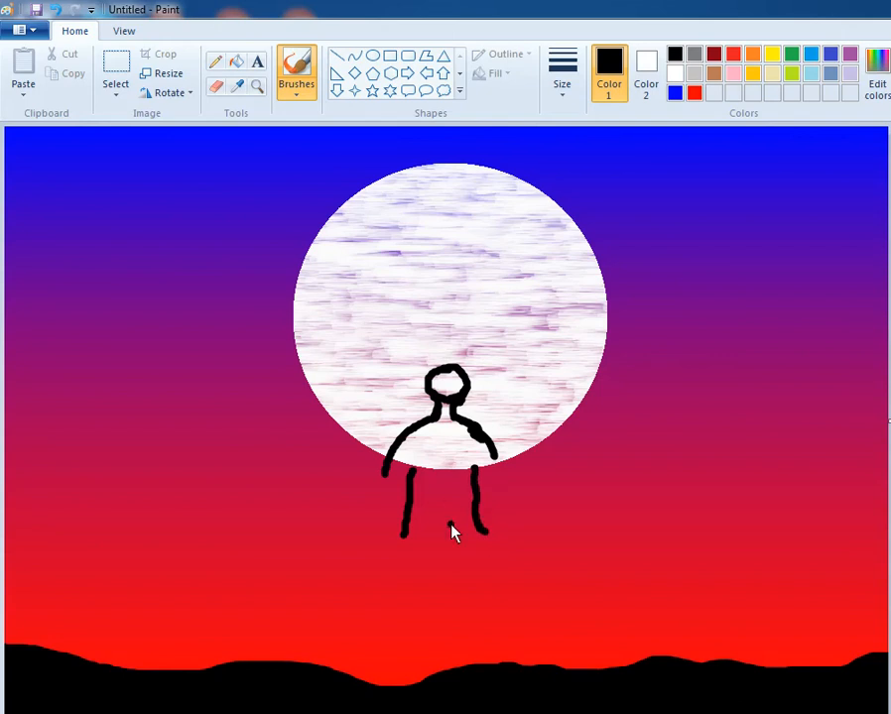
key("ctrl+z")
key("ctrl+z")
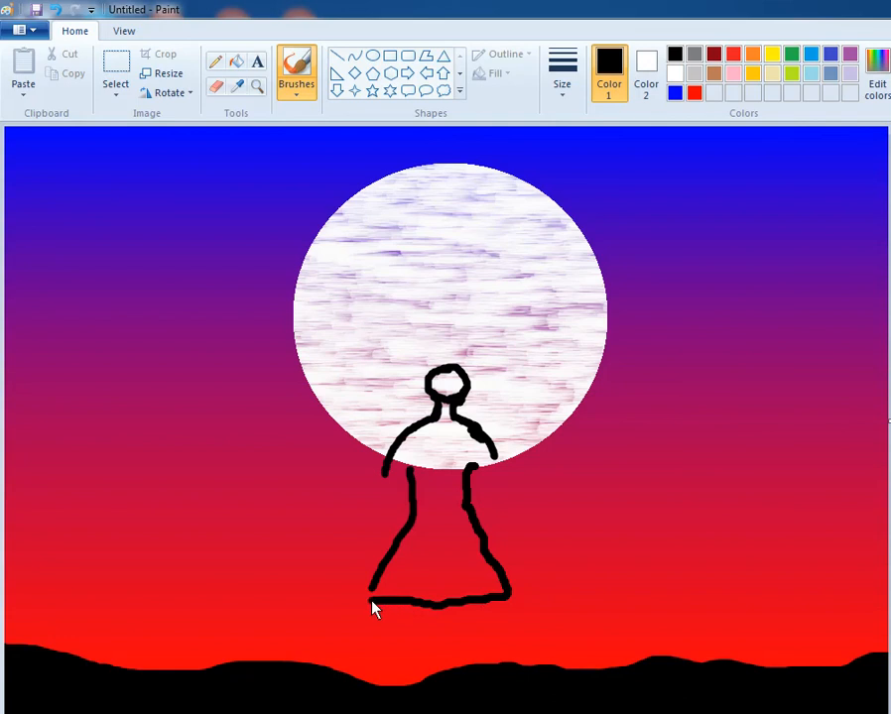
left_click_drag(365, 599, 372, 595)
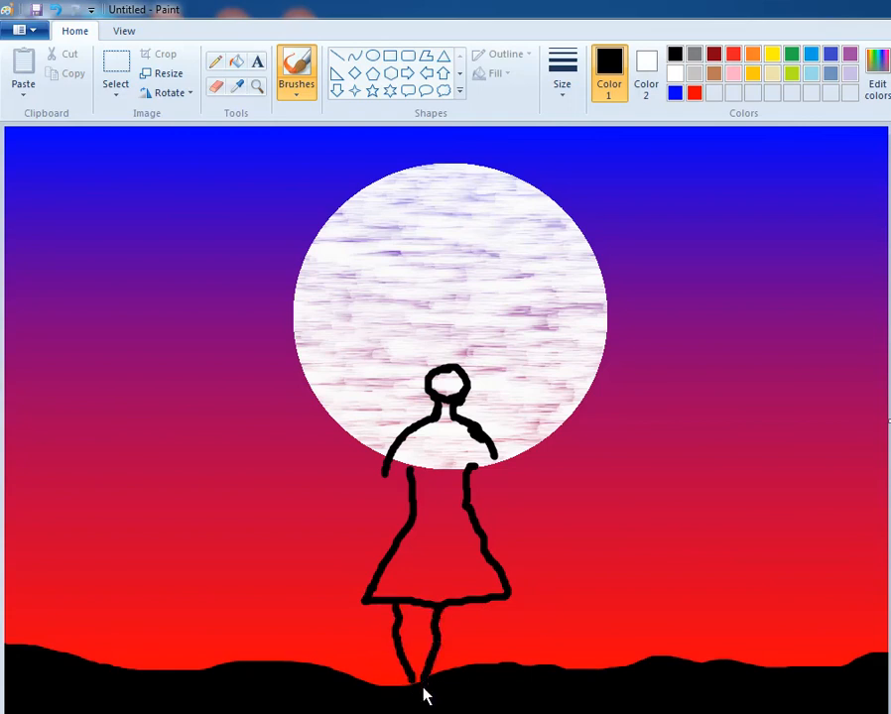
left_click_drag(439, 607, 452, 675)
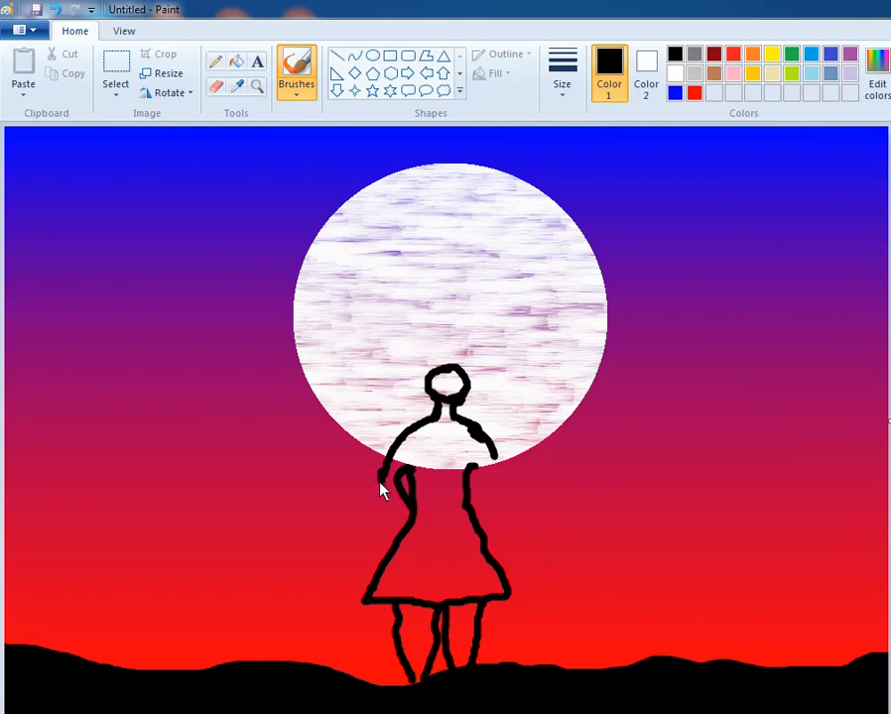
left_click(455, 468)
left_click_drag(476, 472, 491, 461)
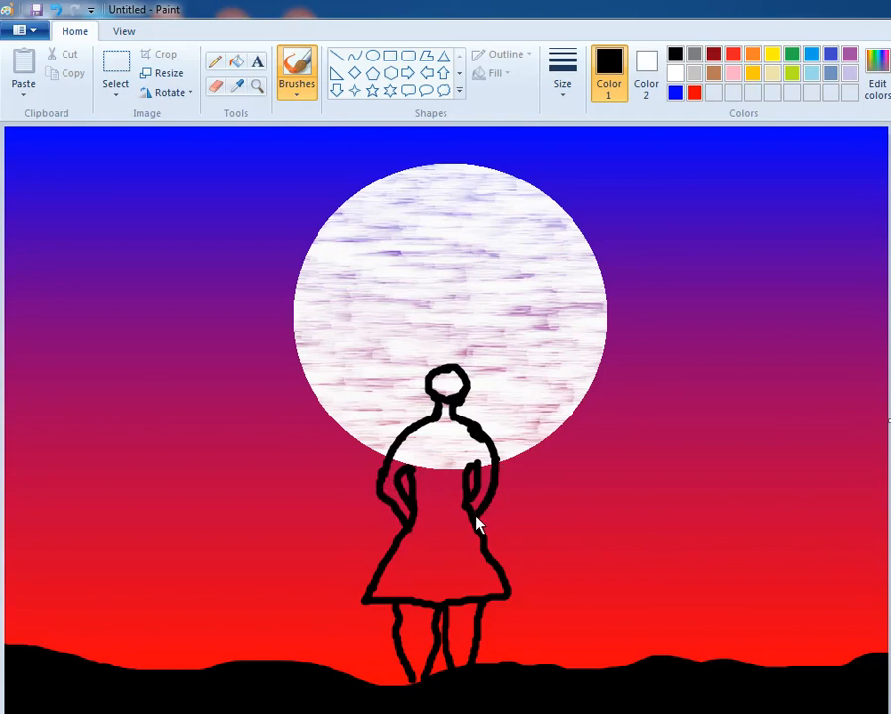
Outline shoulder-length hair around the figure's head and paint the whole figure as a solid black silhouette.
left_click(444, 349)
left_click_drag(466, 364, 487, 437)
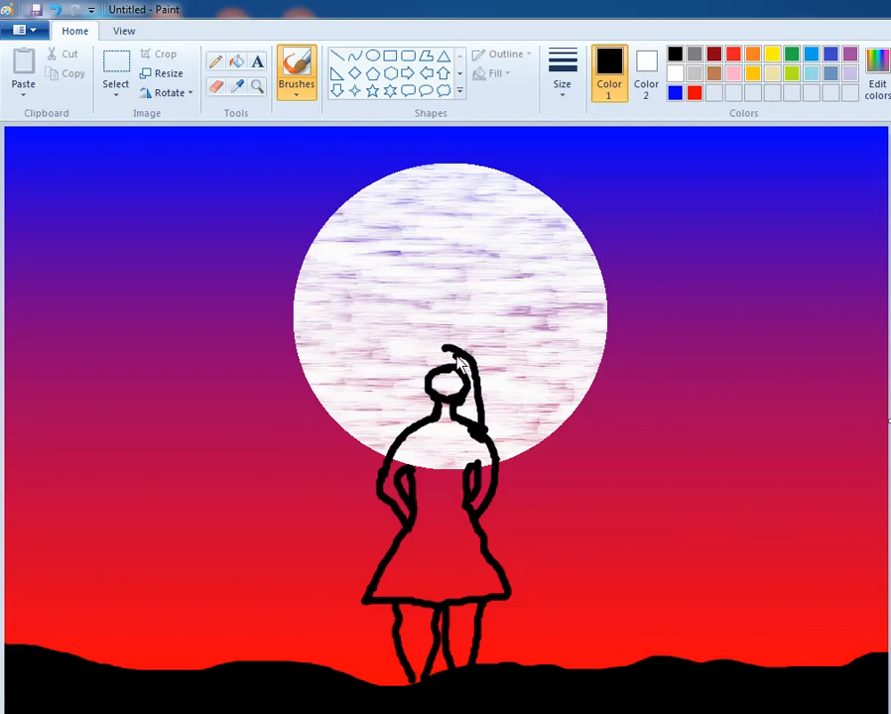
mouse_move(453, 360)
left_mouse_down()
mouse_move(407, 368)
mouse_move(407, 382)
mouse_move(426, 352)
mouse_move(442, 356)
mouse_move(415, 373)
mouse_move(403, 445)
left_mouse_up()
key("ctrl+z")
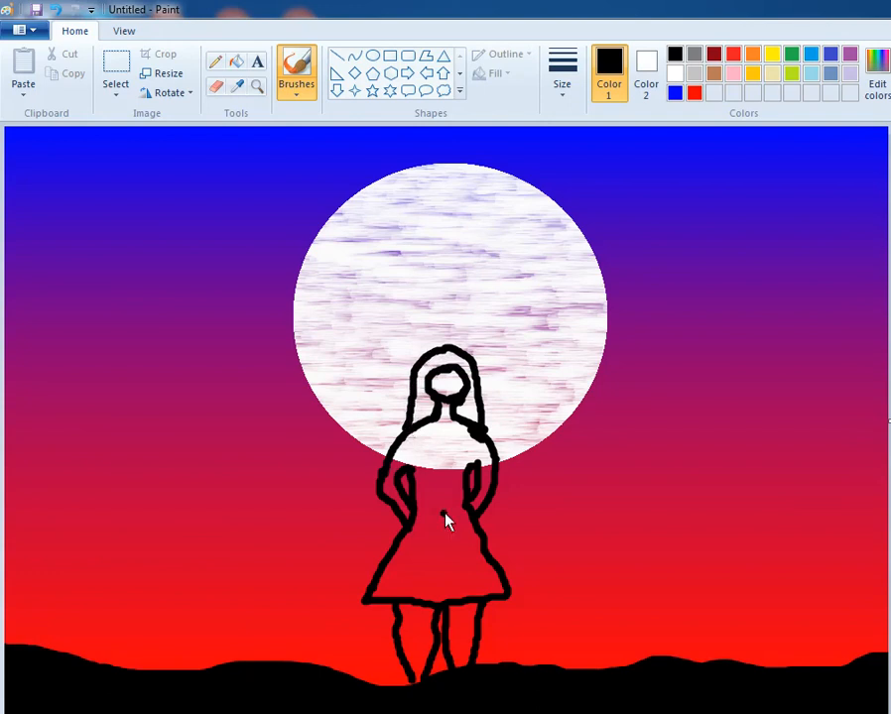
mouse_move(449, 521)
left_mouse_down()
mouse_move(434, 541)
mouse_move(438, 508)
mouse_move(429, 526)
left_mouse_up()
left_click_drag(437, 457, 429, 526)
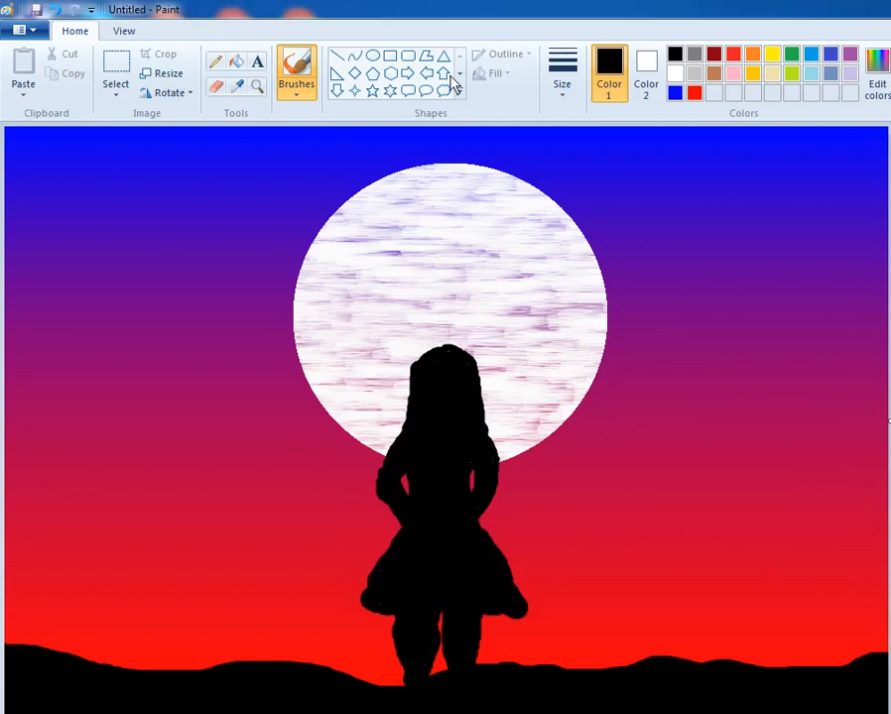
Draw four small white four-pointed stars in the upper right of the sky, removing the trial stars beside the moon.
left_click(355, 90)
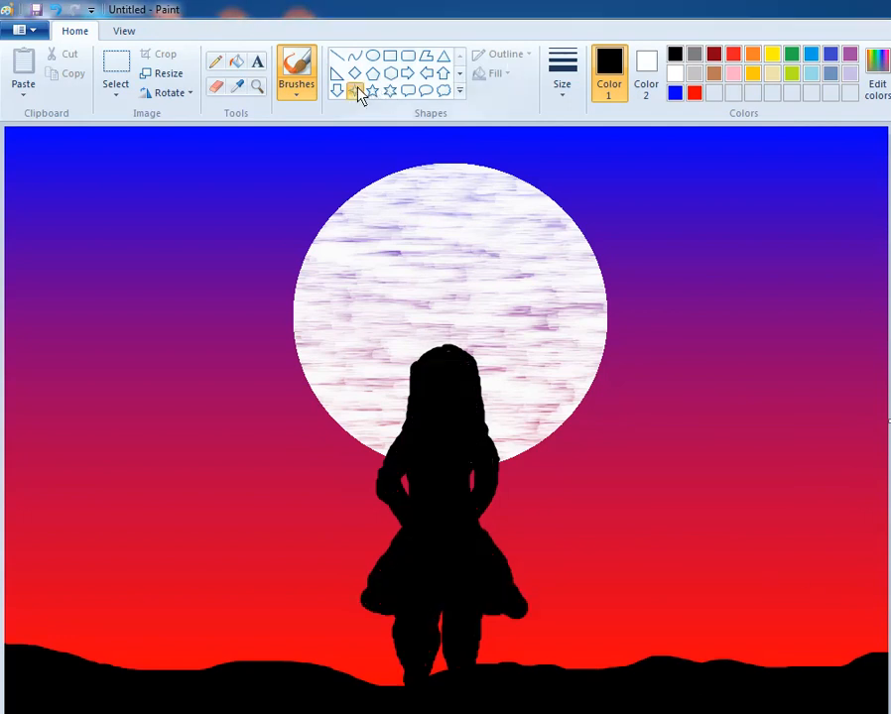
left_click(560, 79)
left_click(595, 141)
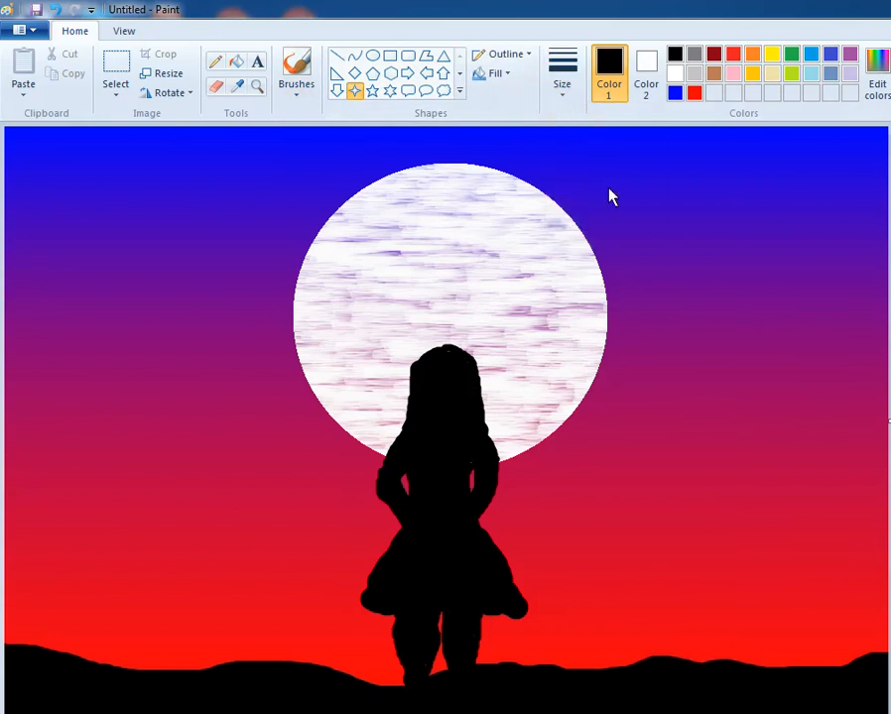
left_click_drag(635, 225, 674, 241)
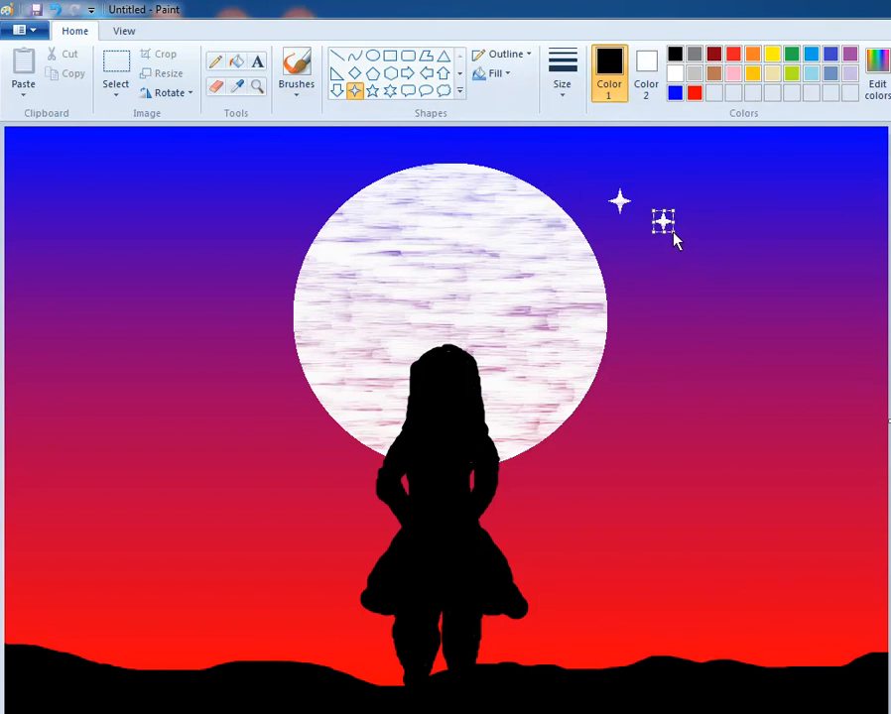
key("Delete")
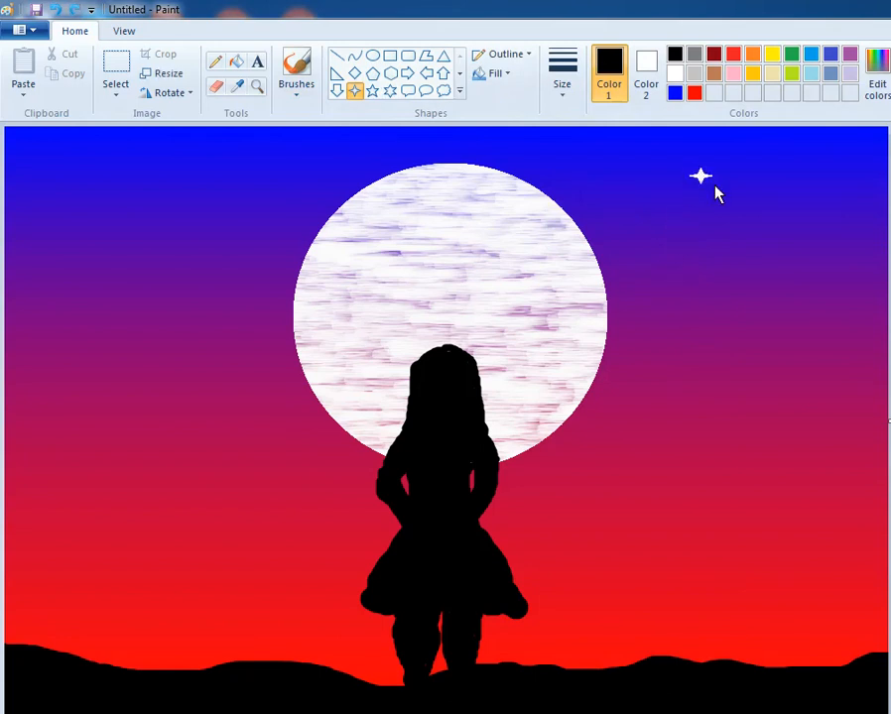
left_click_drag(712, 193, 712, 194)
left_click(810, 179)
left_click_drag(813, 190, 785, 219)
left_click(808, 203)
left_click(786, 218)
left_click_drag(740, 144, 758, 166)
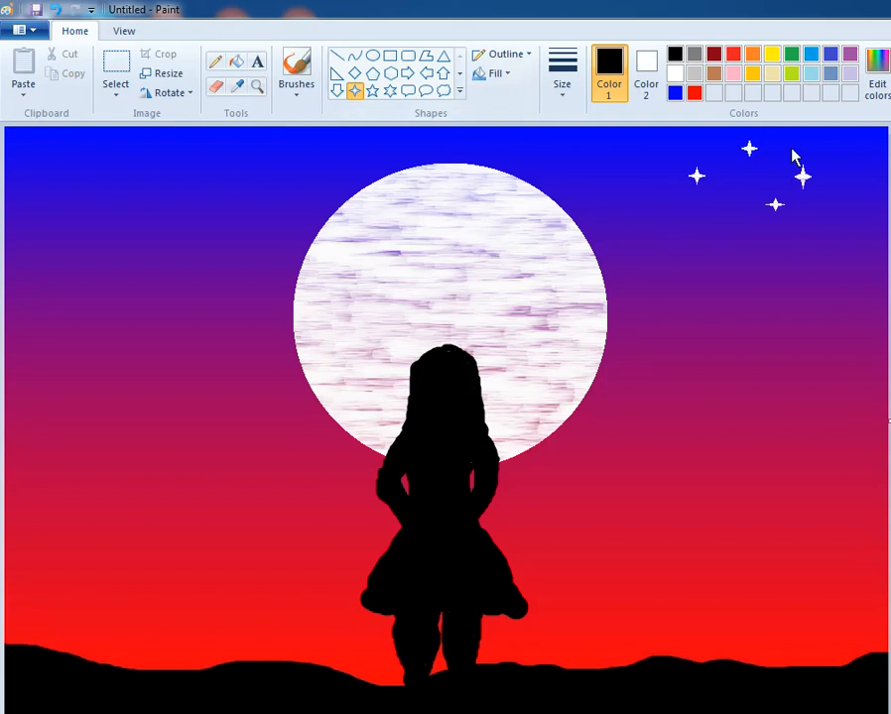
Add five more white four-pointed stars, spread from the moon's upper right edge to the right side of the sky.
left_click_drag(854, 143, 867, 159)
mouse_move(801, 264)
left_mouse_down()
mouse_move(825, 288)
mouse_move(813, 282)
left_mouse_up()
left_click(820, 288)
left_click_drag(645, 241, 650, 248)
left_click(749, 288)
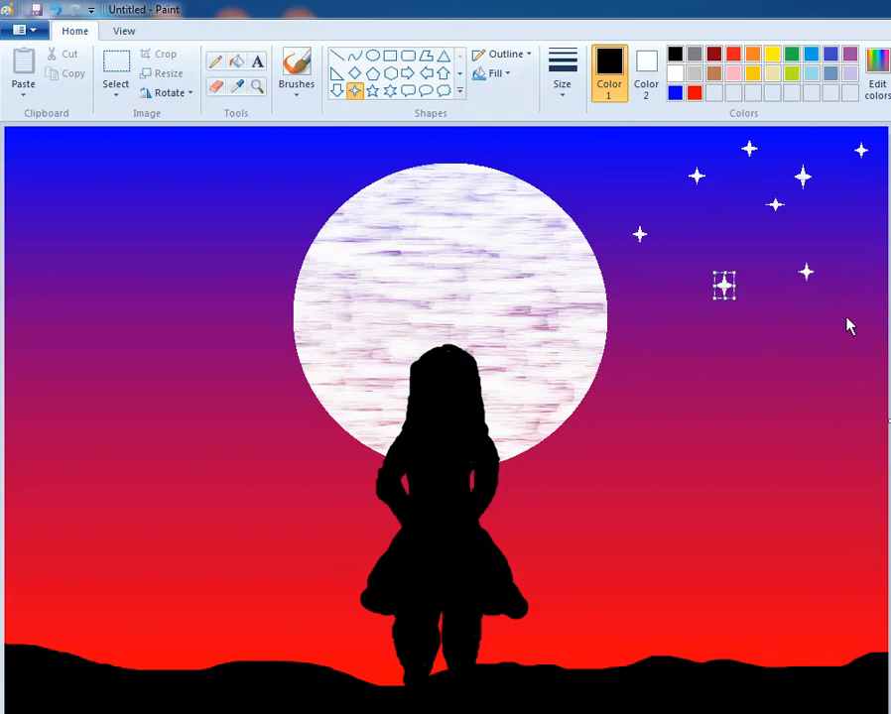
left_click(710, 215)
left_click_drag(561, 141, 578, 155)
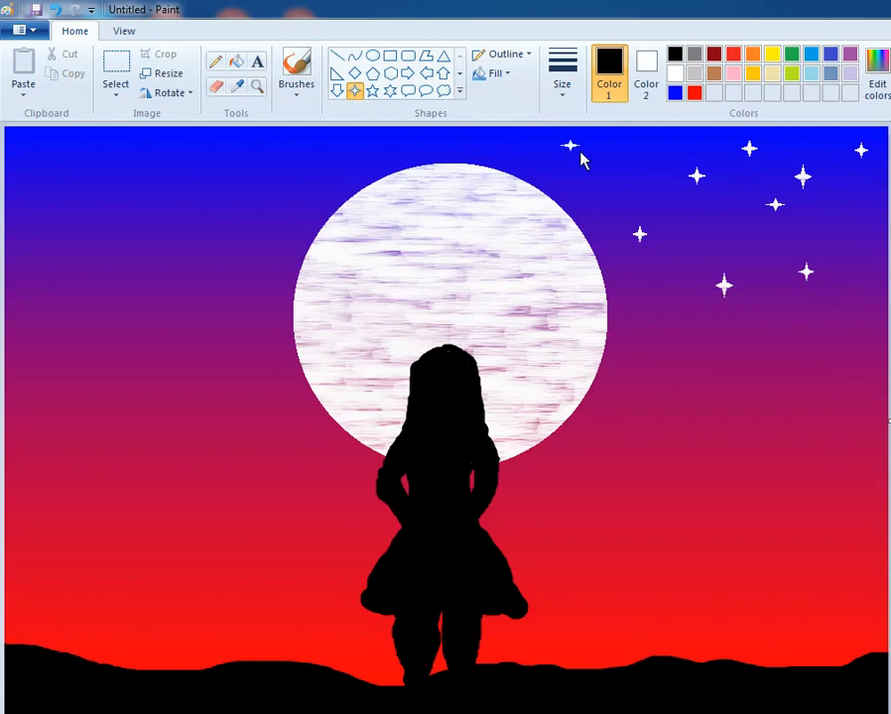
Draw seven white four-pointed stars of slightly different sizes across the upper sky left of the moon.
left_click_drag(146, 133, 165, 151)
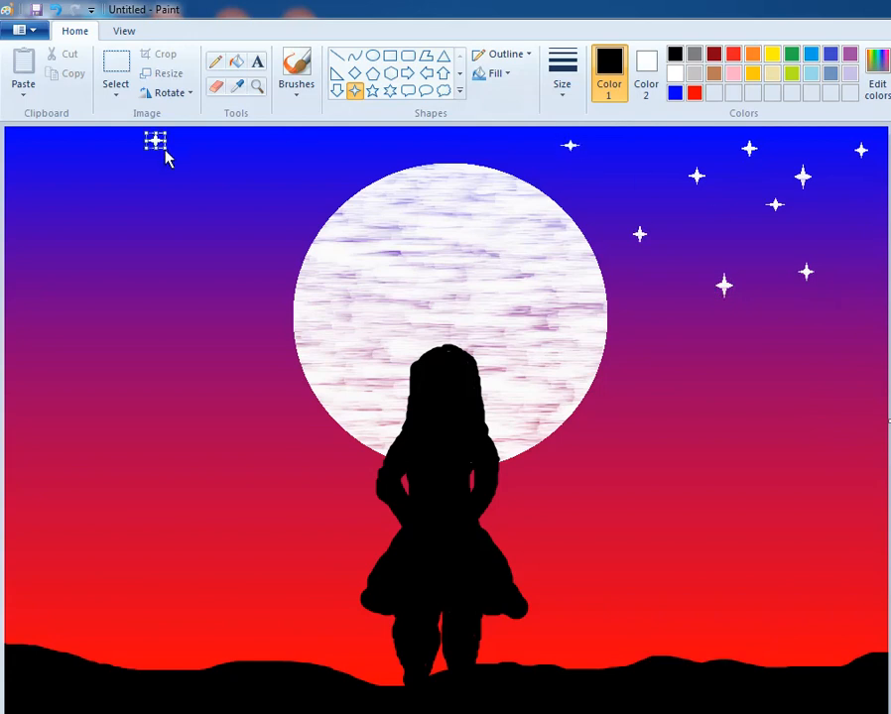
left_click(82, 163)
left_click_drag(79, 151, 96, 171)
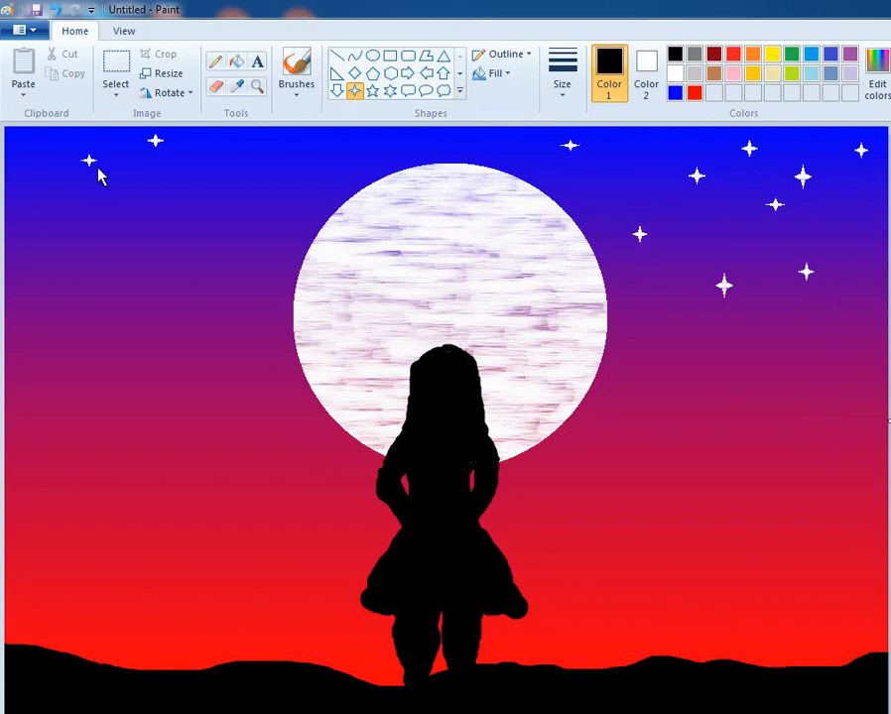
left_click(44, 240)
left_click_drag(38, 231, 53, 247)
left_click_drag(96, 210, 118, 235)
left_click(174, 168)
left_click_drag(177, 169, 195, 193)
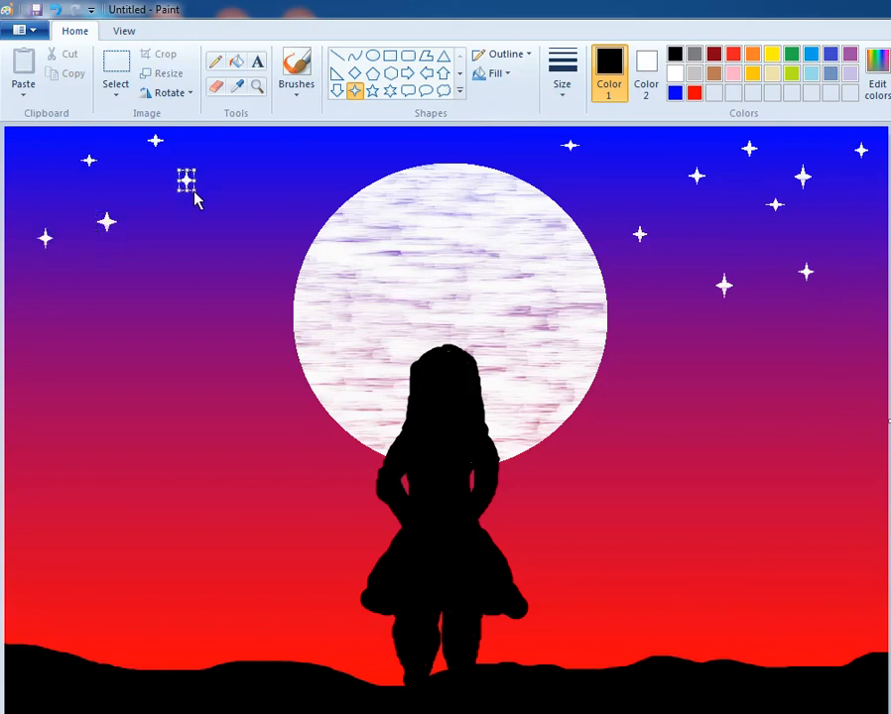
left_click(254, 160)
left_click_drag(254, 159, 278, 186)
left_click_drag(305, 139, 323, 165)
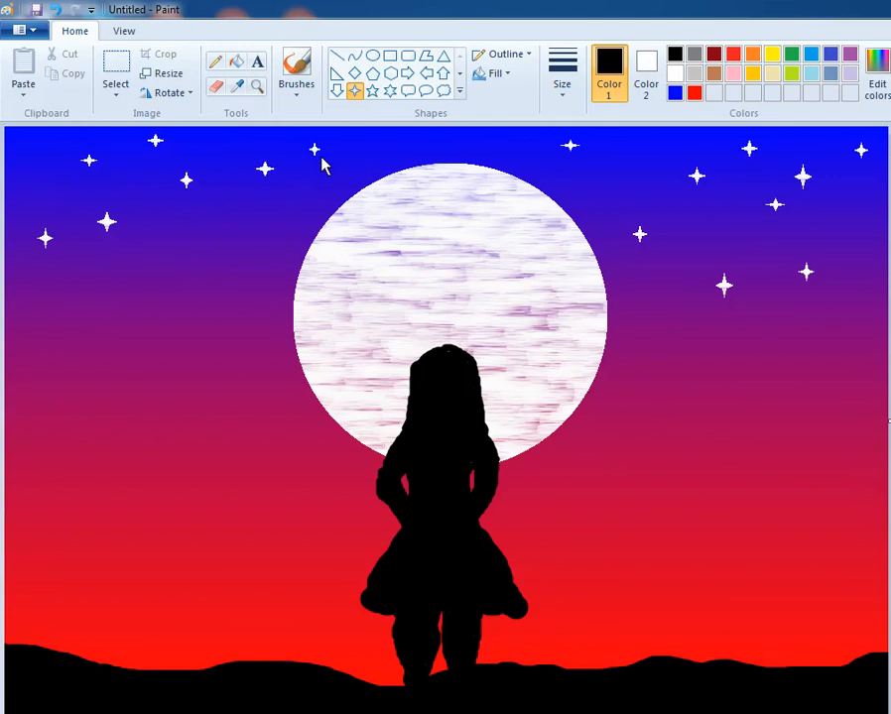
Fill the gaps in the sky left of the moon with nine more four-pointed stars, some of them tiny.
left_click_drag(215, 240, 238, 268)
left_click_drag(146, 267, 167, 291)
left_click_drag(50, 281, 63, 295)
left_click_drag(15, 139, 59, 197)
left_click_drag(87, 274, 96, 287)
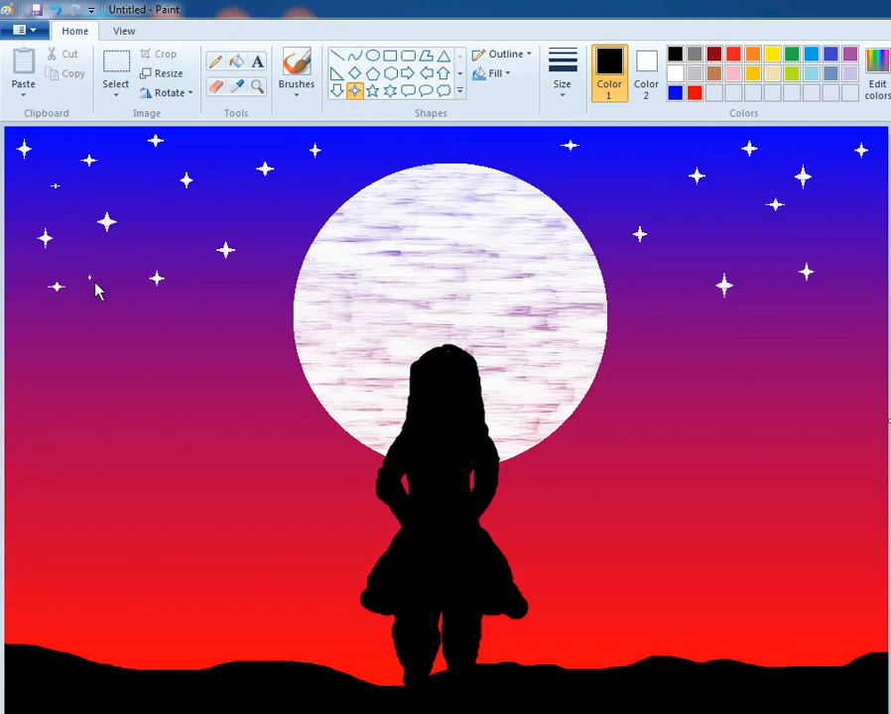
left_click(193, 285)
left_click(192, 279)
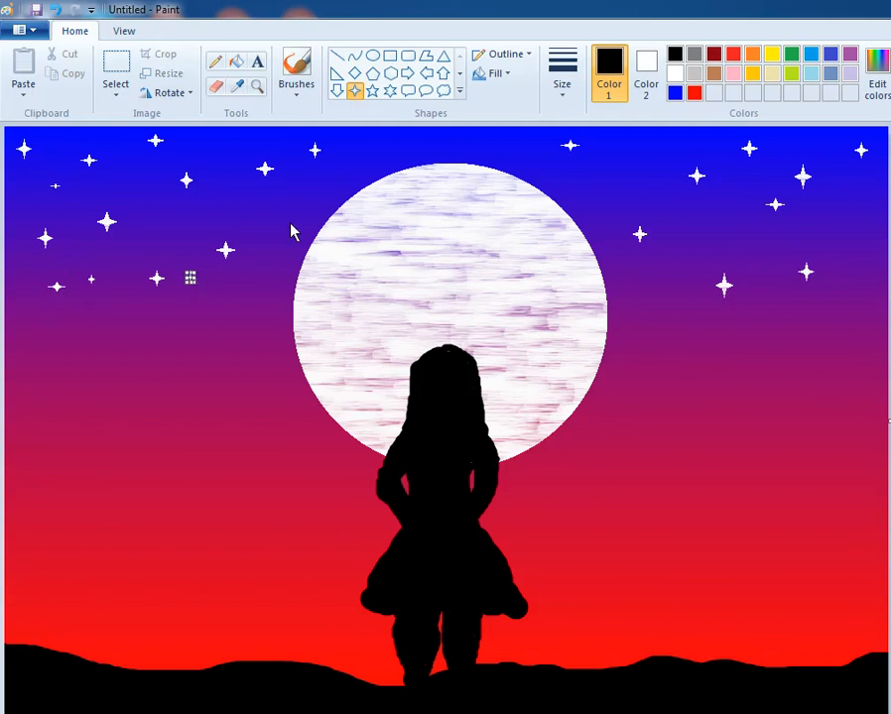
left_click_drag(293, 221, 300, 234)
left_click_drag(159, 201, 168, 213)
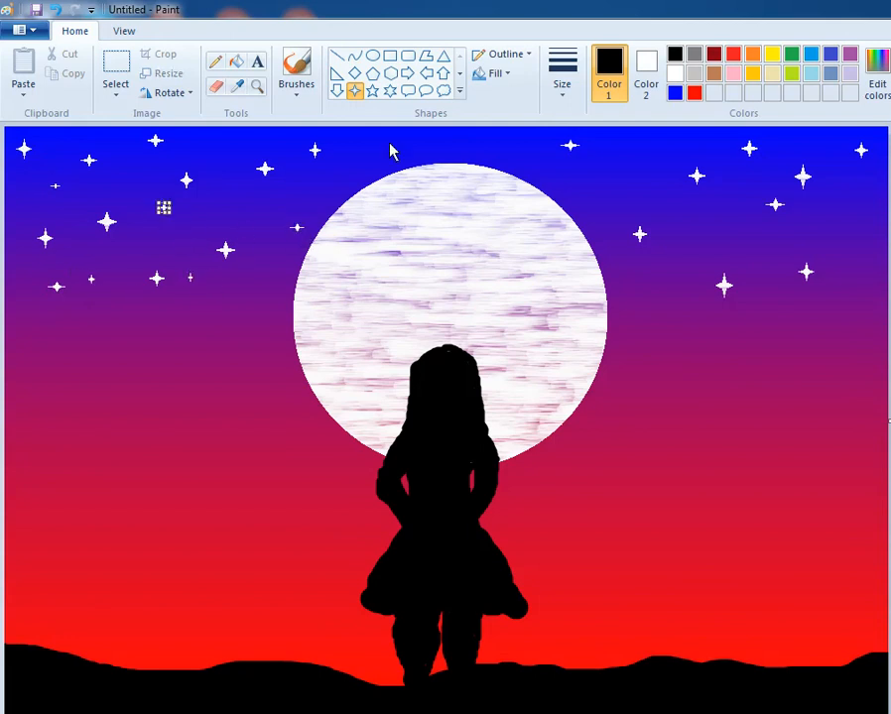
Add small four-pointed stars above the moon and along its upper right edge, plus several in the gaps further right.
left_click_drag(389, 142, 396, 153)
mouse_move(449, 139)
left_mouse_down()
mouse_move(501, 155)
mouse_move(590, 212)
left_mouse_up()
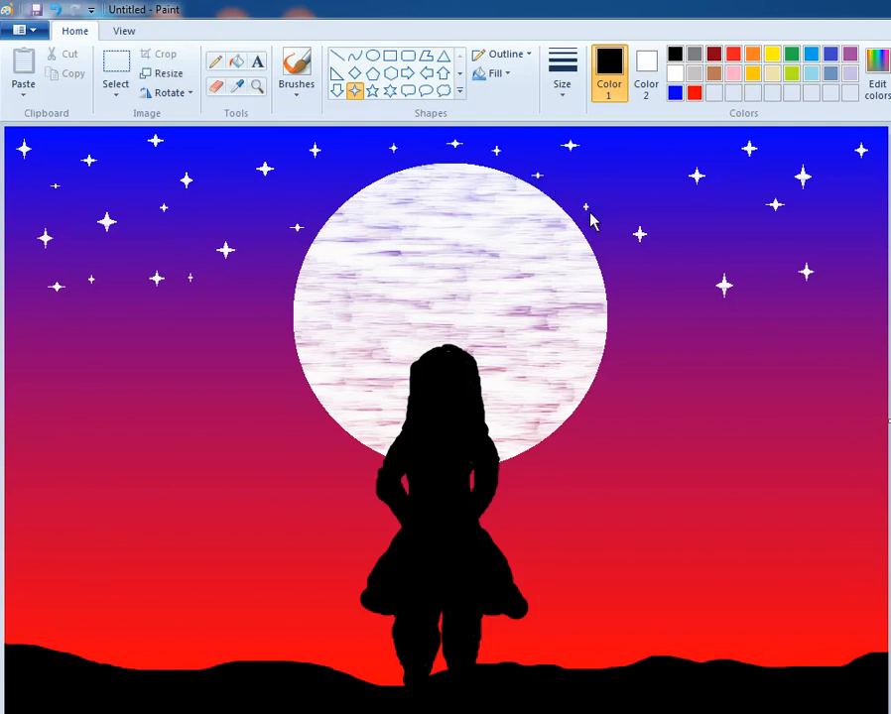
left_click_drag(630, 303, 639, 314)
left_click_drag(713, 235, 723, 246)
left_click_drag(842, 232, 853, 245)
left_click_drag(652, 151, 662, 160)
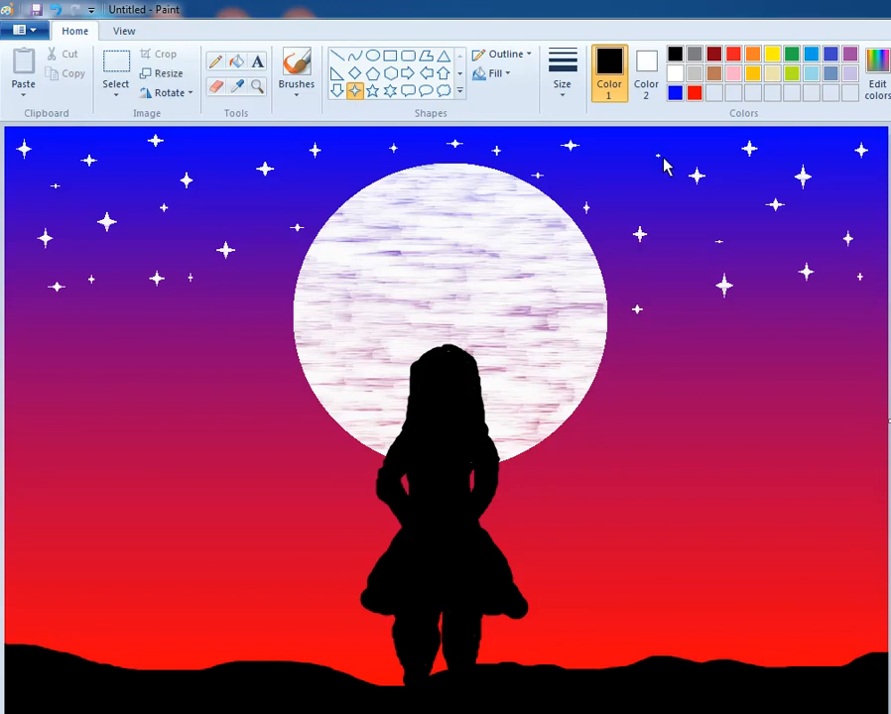
Switch to the brush at its thickest preset size in white and dab the first round stars on both sides of the moon.
left_click(296, 68)
left_click(562, 80)
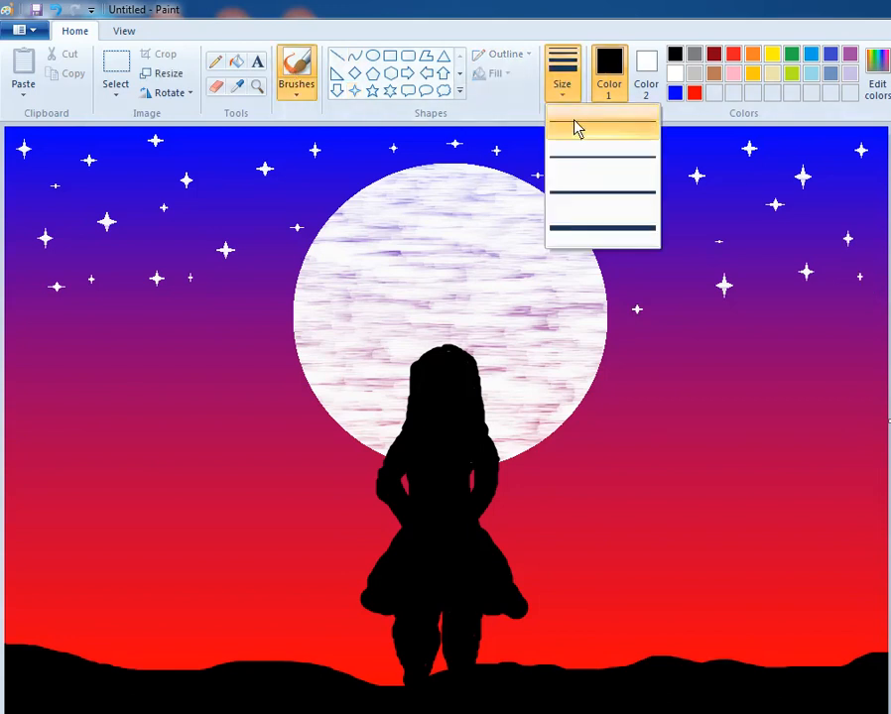
left_click(605, 227)
left_click(657, 143)
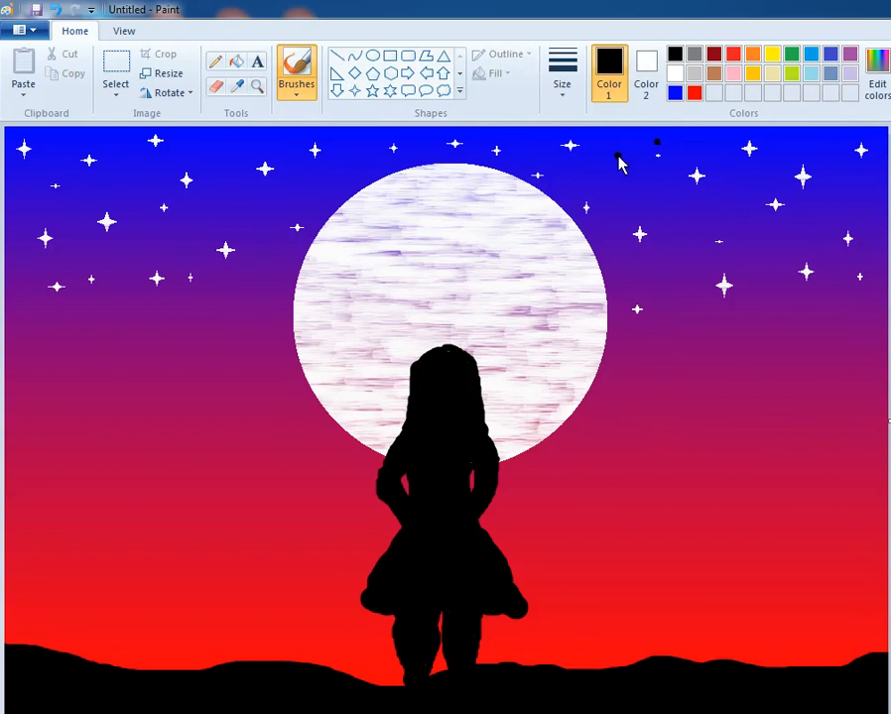
left_click(675, 73)
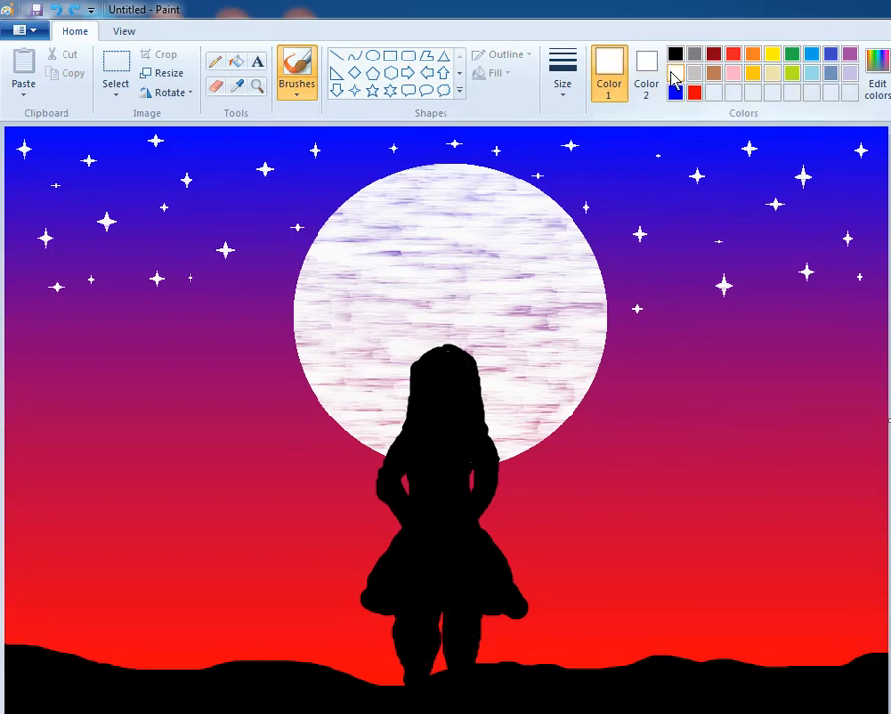
left_click(589, 157)
left_click(691, 248)
left_click(261, 187)
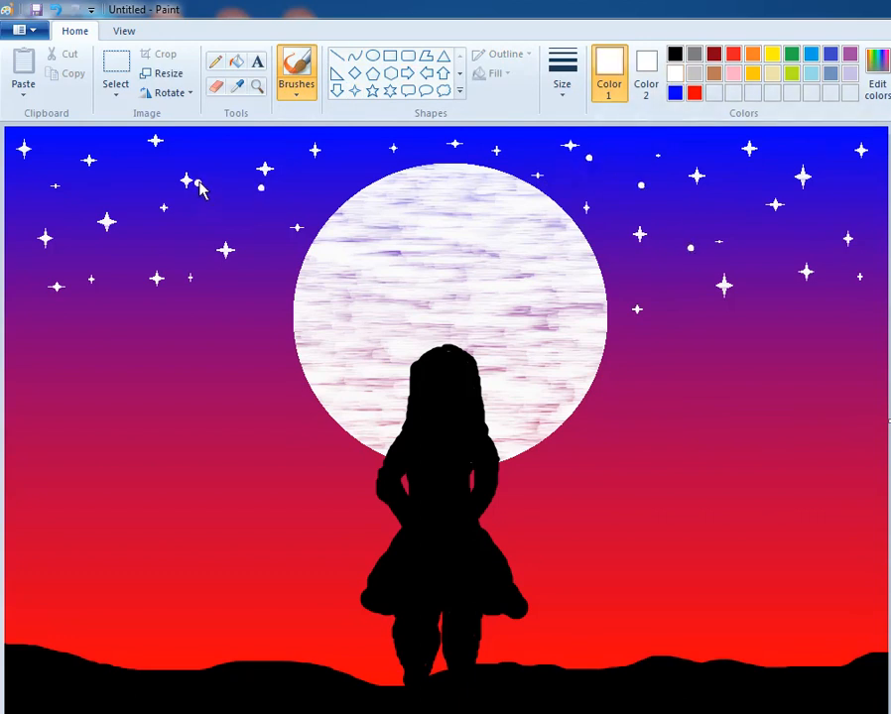
Dab small round white stars between the four-pointed ones across the sky left of the moon.
left_click(224, 150)
left_click(154, 160)
left_click(135, 167)
left_click(112, 188)
left_click(66, 134)
left_click(55, 150)
left_click(19, 182)
left_click(21, 212)
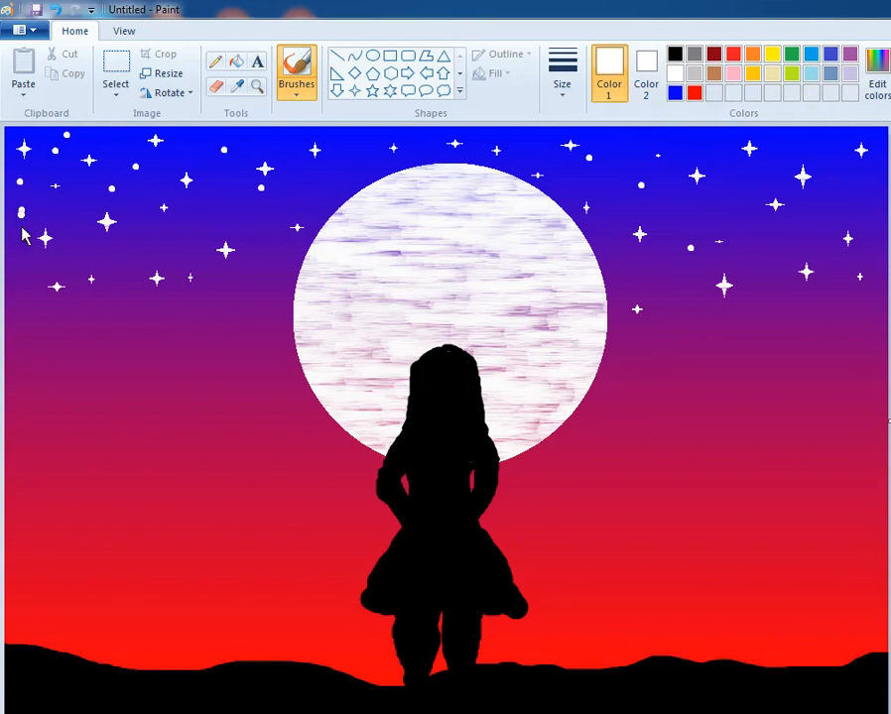
left_click(15, 306)
left_click(133, 321)
left_click(223, 296)
left_click(356, 158)
Dab nine small round white stars between the four-pointed ones across the sky right of the moon.
left_click(643, 265)
left_click(672, 222)
left_click(732, 208)
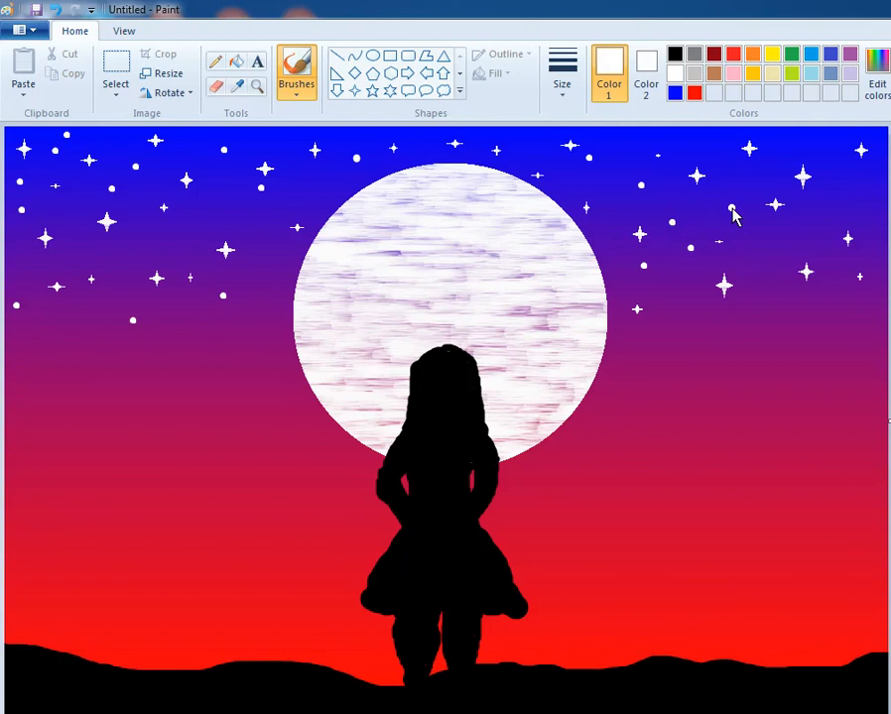
left_click(780, 267)
left_click(837, 217)
left_click(803, 159)
left_click(854, 199)
left_click(771, 149)
left_click(666, 144)
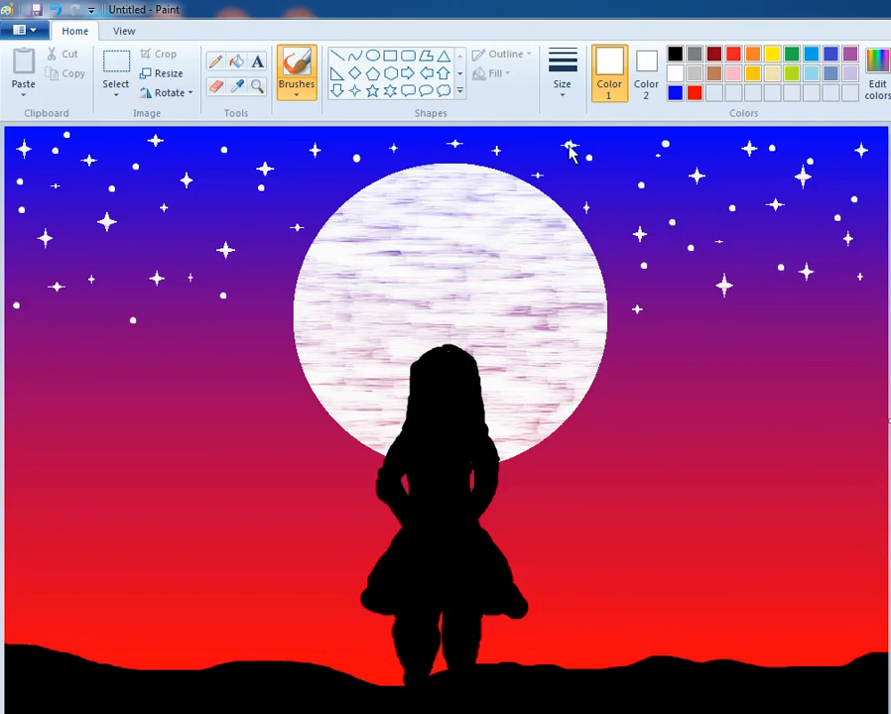